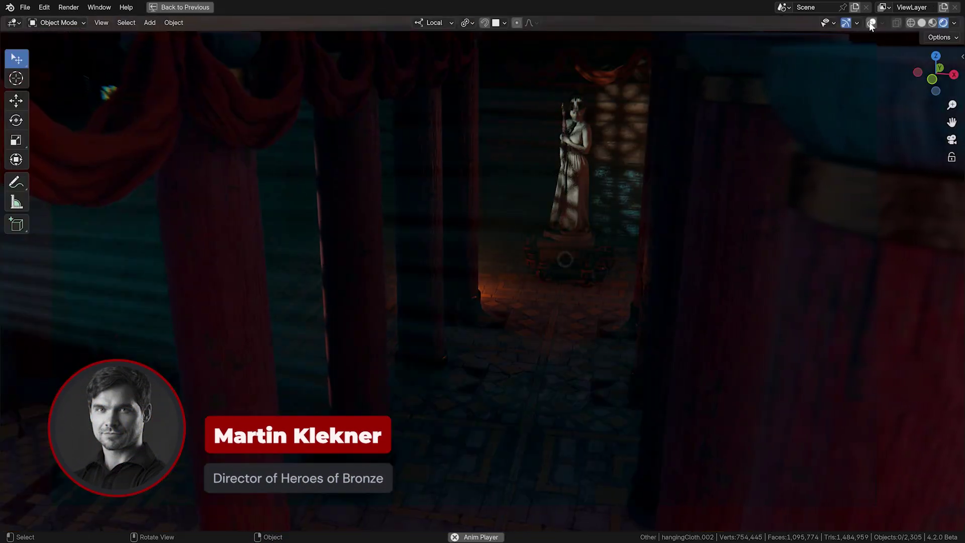
Step: Walk between the temple pillars, then rotate the warrior's sky backdrop from -13° to about -4.4°
click(870, 23)
key(shift+grave)
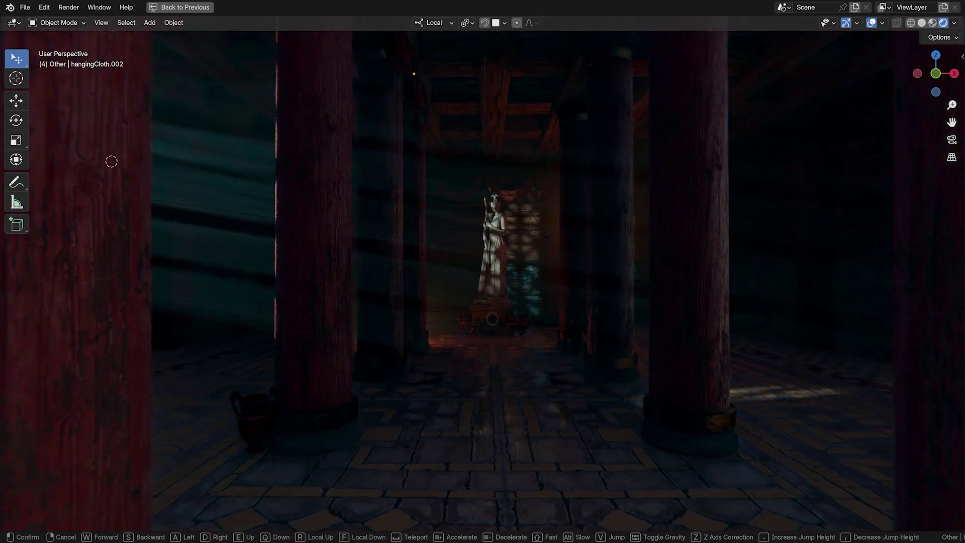
key(w)
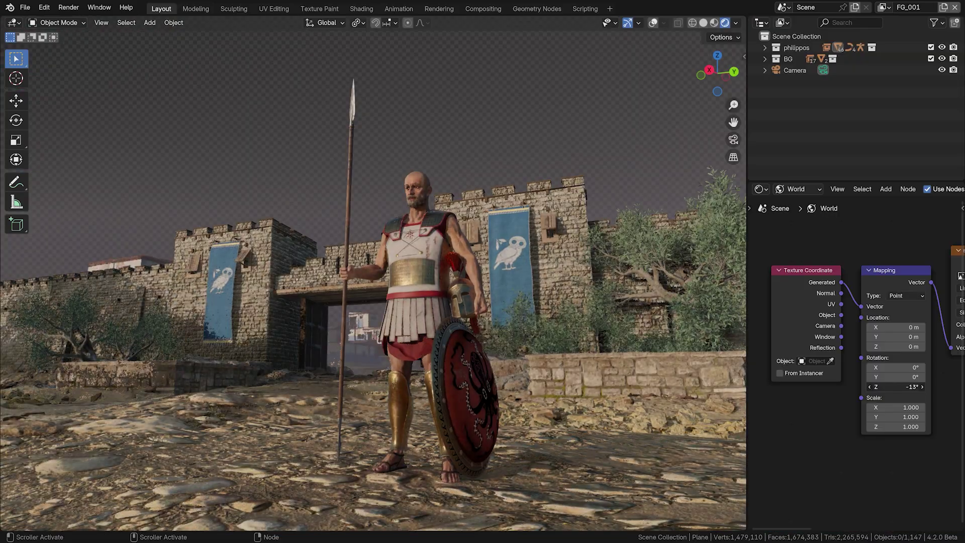
drag(899, 387, 922, 386)
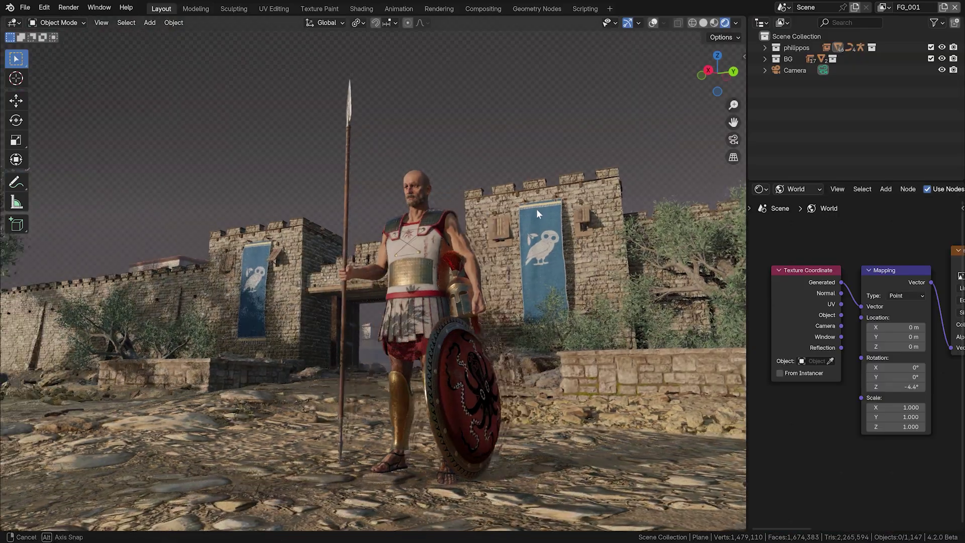
mouse_move(536, 209)
middle_down()
mouse_move(499, 210)
mouse_move(546, 210)
middle_up()
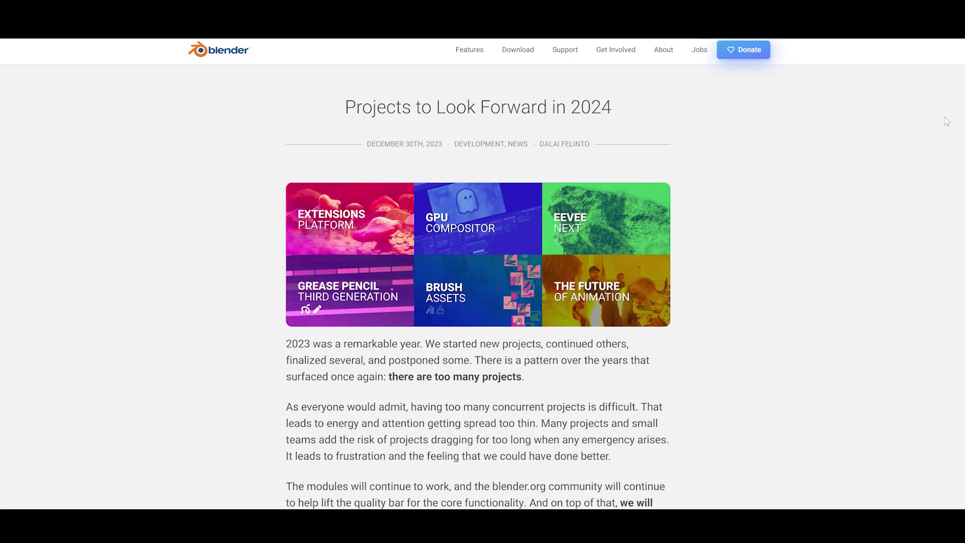
Step: Scroll the blender.org 2024 projects article down and follow the EEVEE Next link
scroll(944, 117, down, 7)
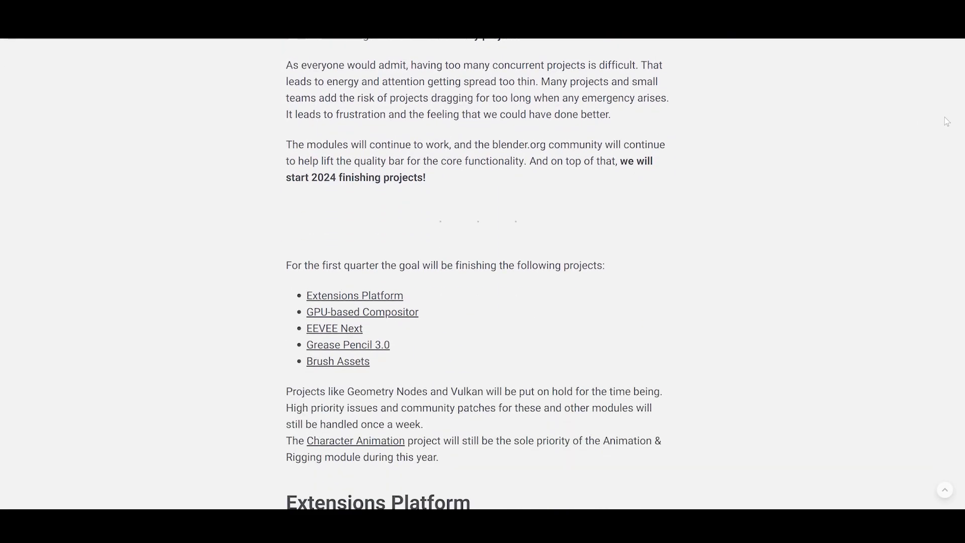
click(342, 331)
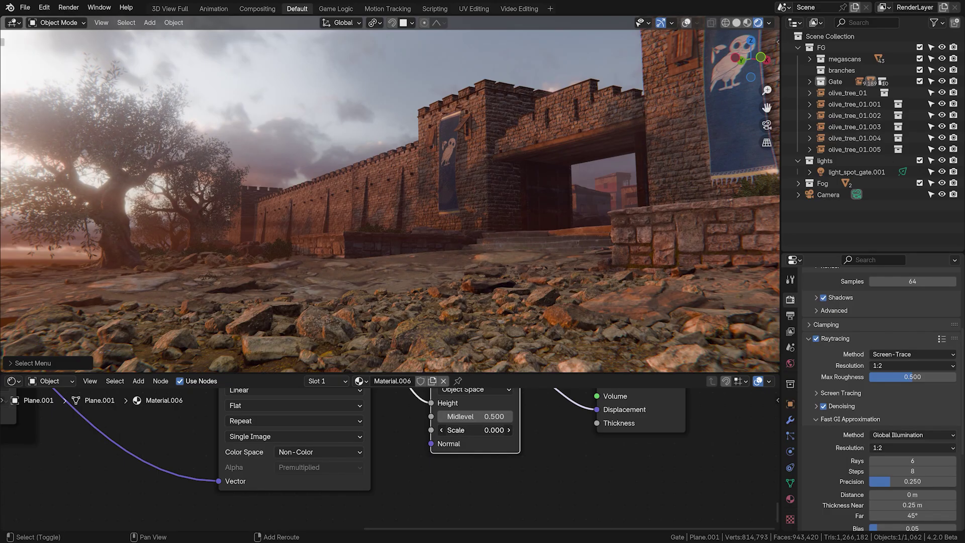
Step: Lower the rocky ground's Displacement scale, then move an object in the Roman dining room
drag(494, 429, 477, 430)
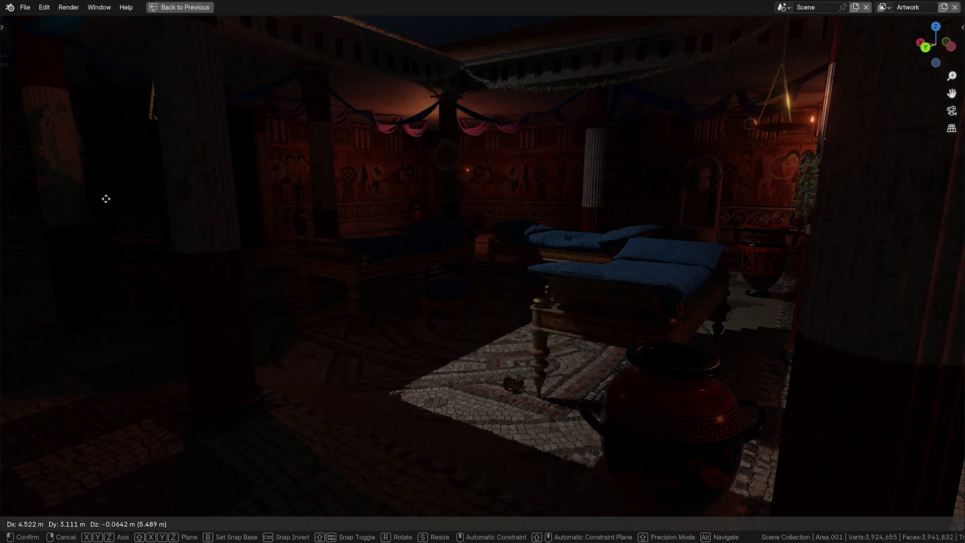
click(639, 274)
middle_drag(665, 252, 635, 245)
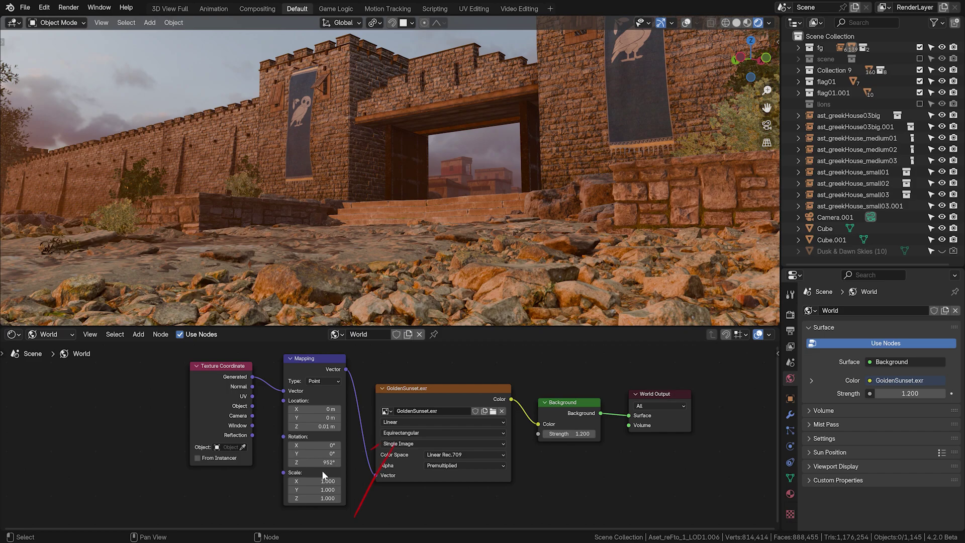
Step: Rotate the GoldenSunset sky around the gate and enable Shadow under World Settings > Sun
drag(322, 461, 434, 461)
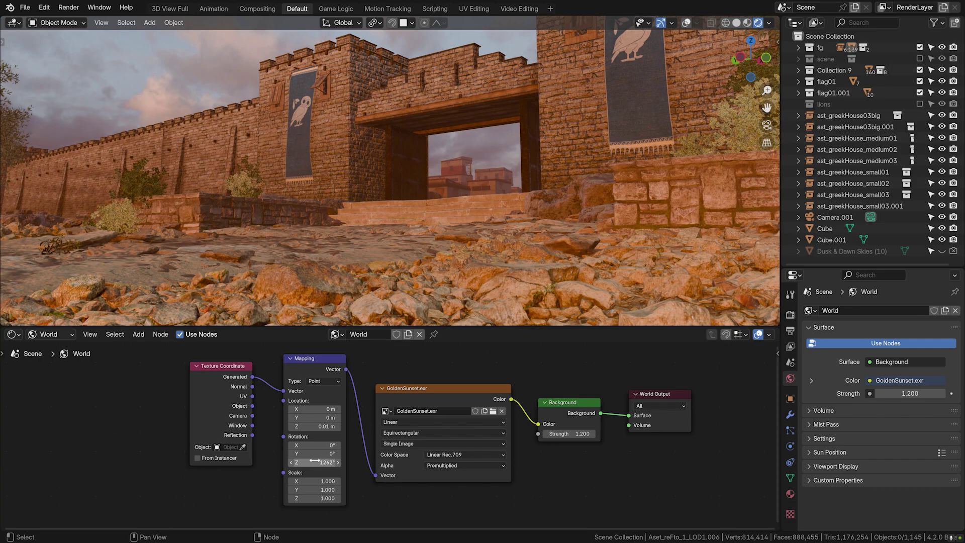
click(825, 438)
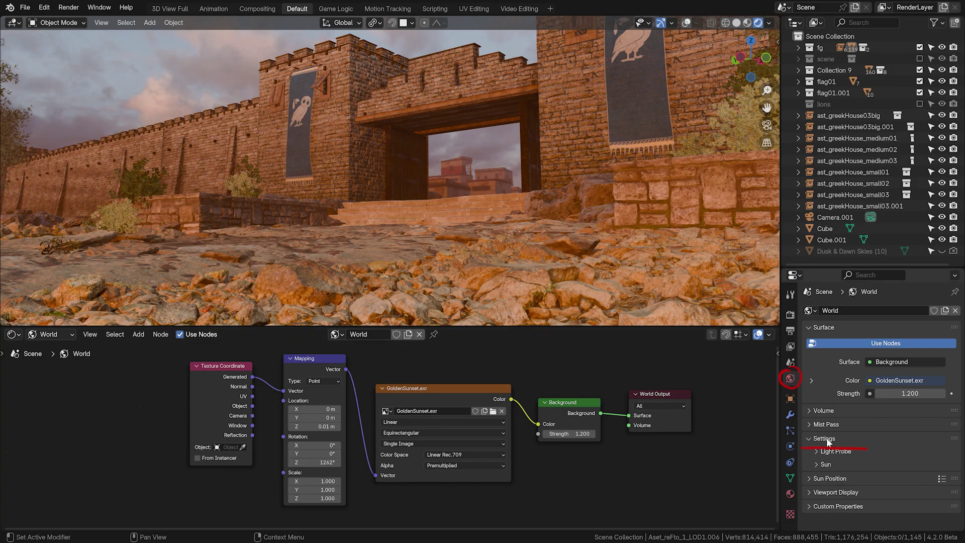
click(827, 464)
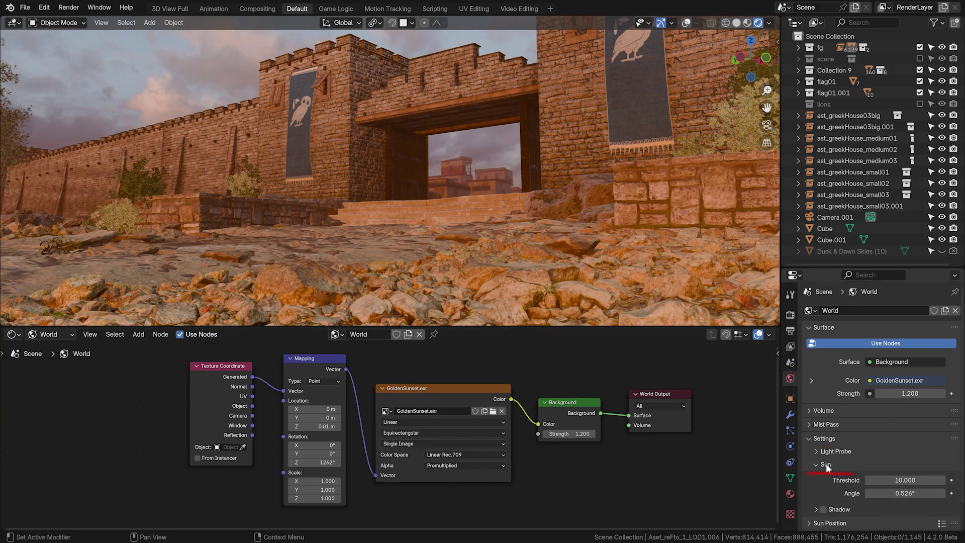
scroll(826, 466, down, 1)
click(823, 482)
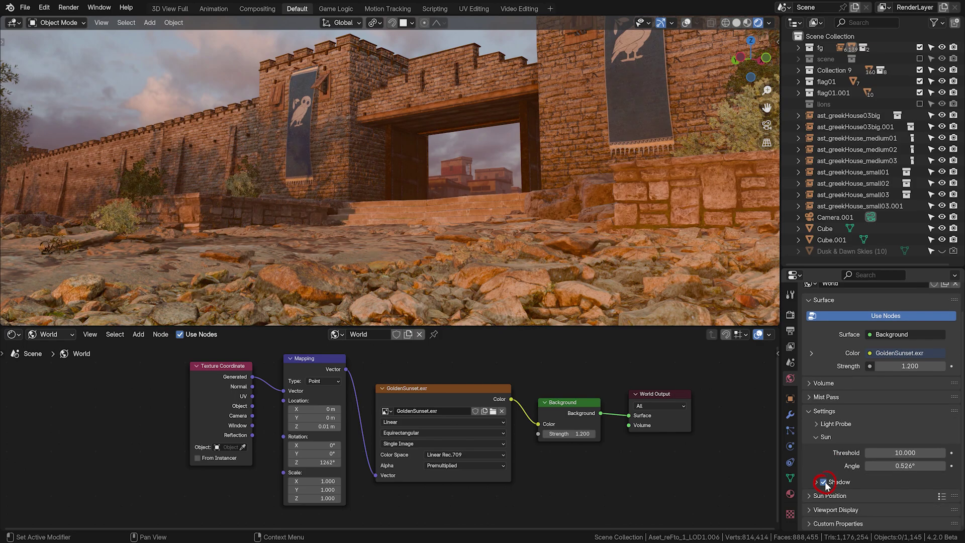
mouse_move(316, 462)
mouse_down()
mouse_move(341, 462)
mouse_move(325, 462)
mouse_up()
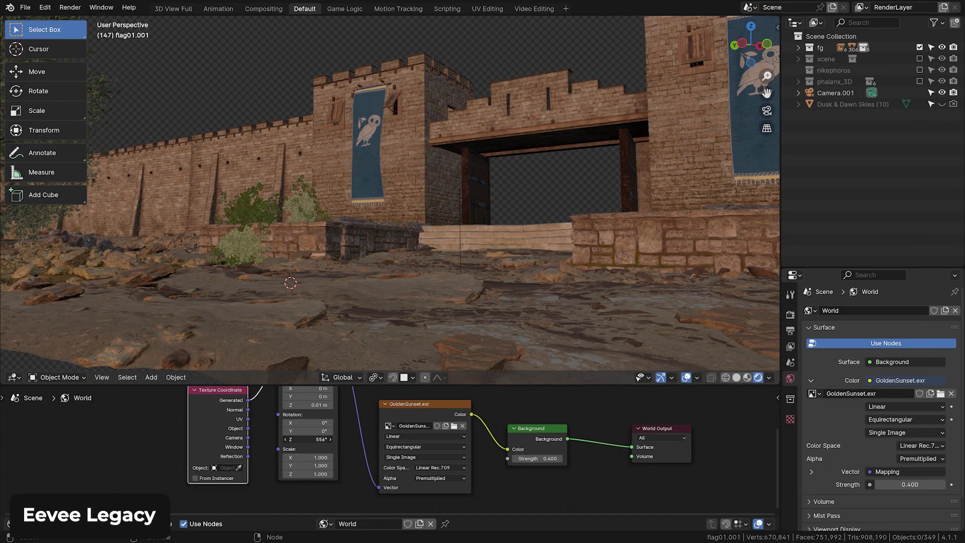
Step: Rotate the Legacy sky, unhide the four spot lights, and start moving light_spot_gate
mouse_move(307, 440)
mouse_down()
mouse_move(287, 439)
mouse_move(322, 440)
mouse_up()
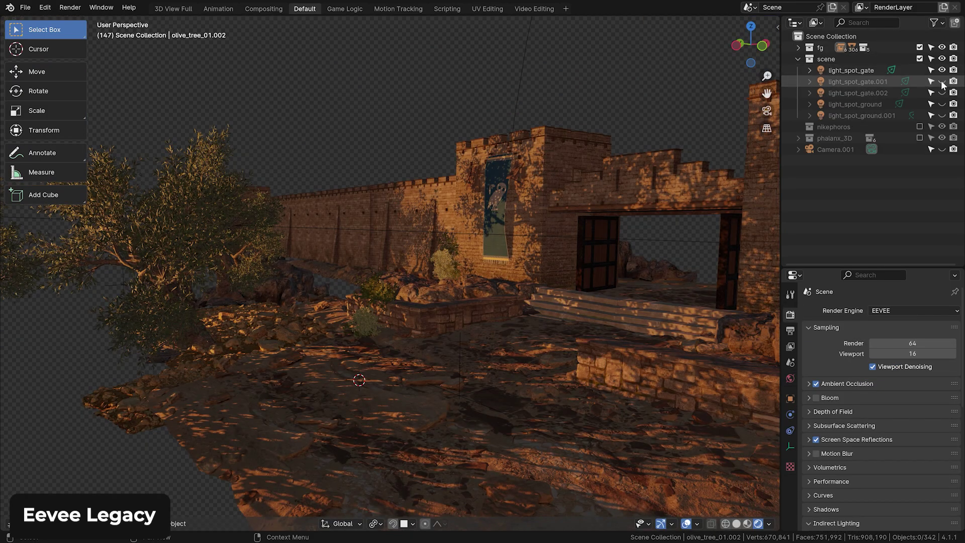
drag(940, 81, 942, 116)
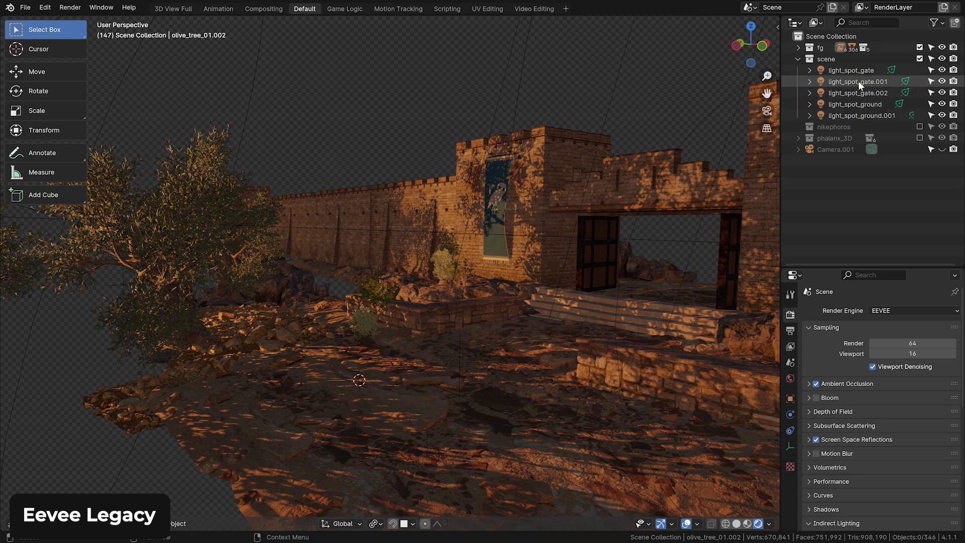
click(854, 70)
middle_drag(685, 159, 493, 200)
key(g)
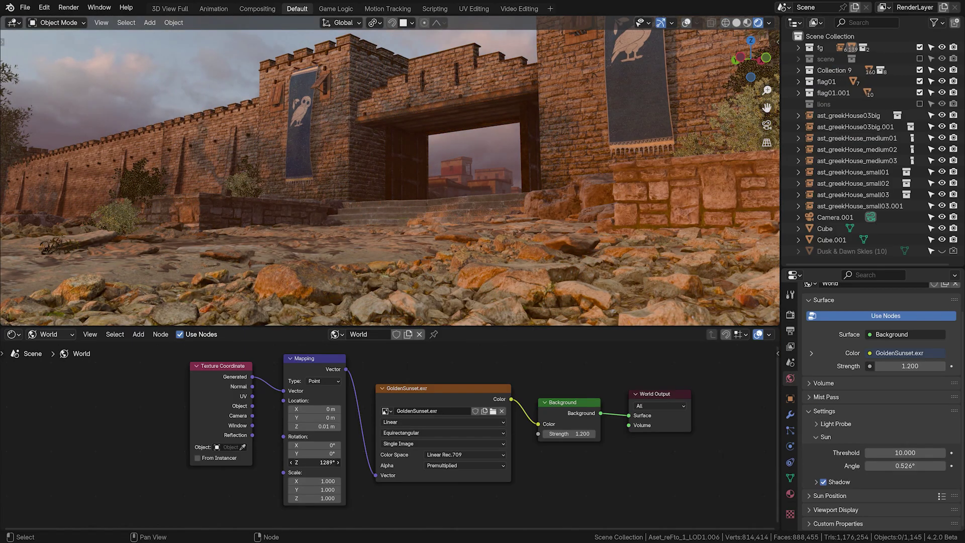
Step: Rotate the sky further, then set Bloom threshold 0.5, a salmon colour and radius about 4.744
mouse_move(316, 461)
mouse_down()
mouse_move(337, 462)
mouse_move(324, 462)
mouse_up()
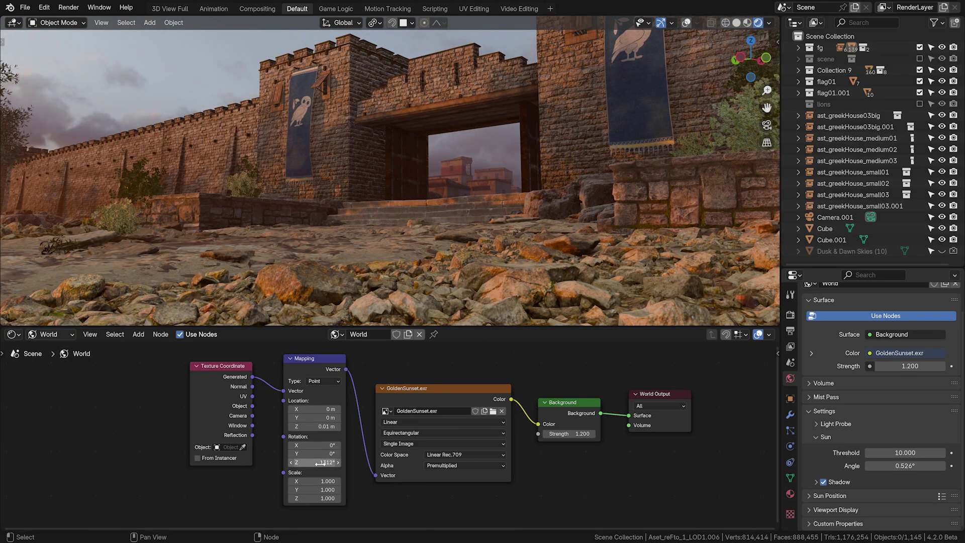
click(790, 314)
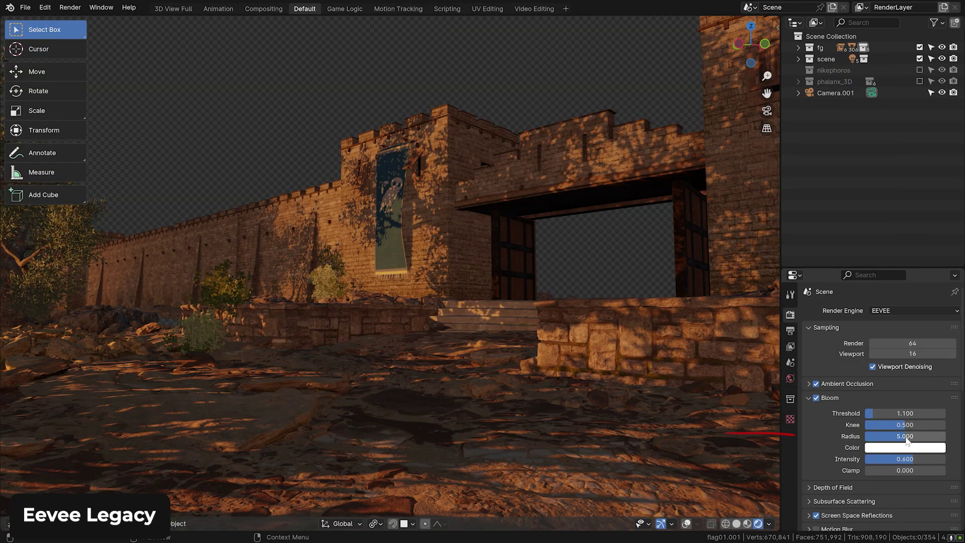
click(890, 415)
text(0.5)
key(Return)
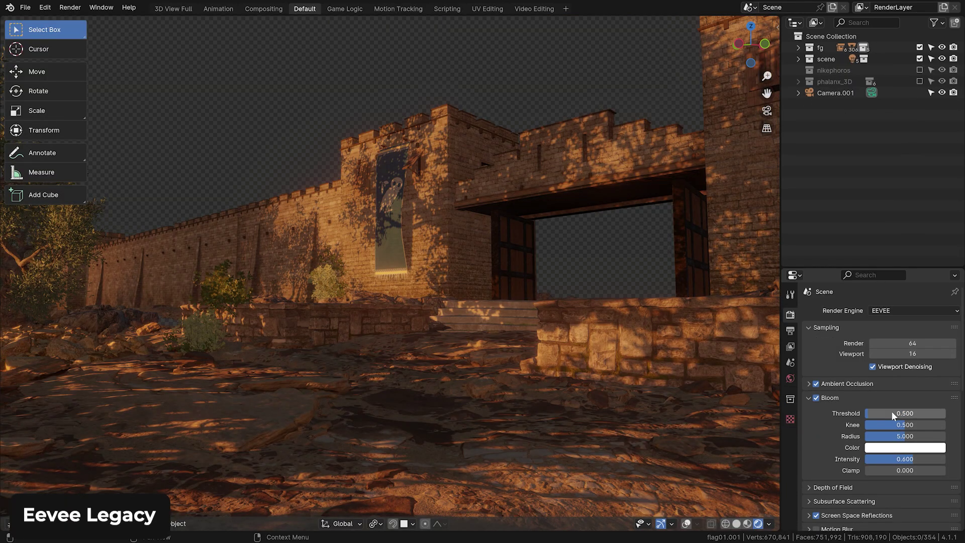
click(893, 450)
click(892, 329)
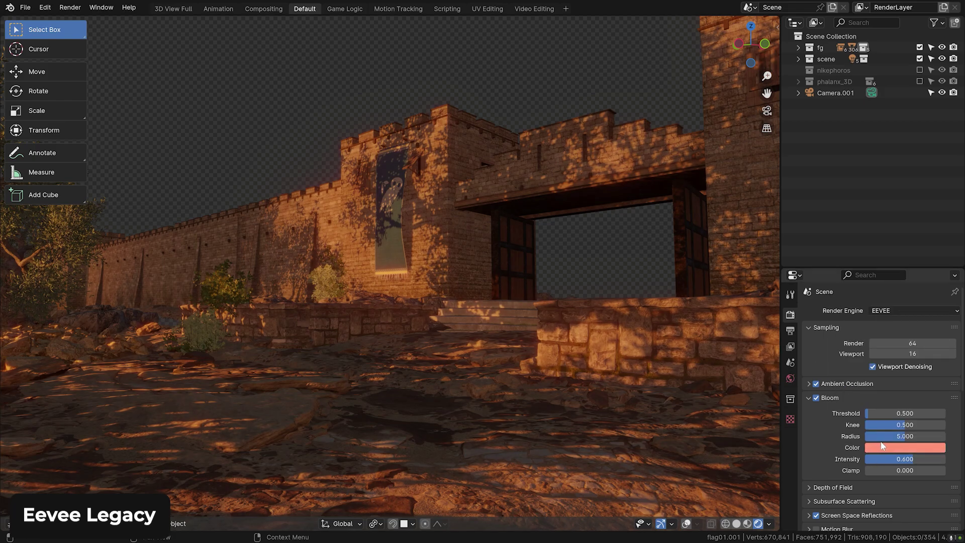
drag(904, 436, 894, 436)
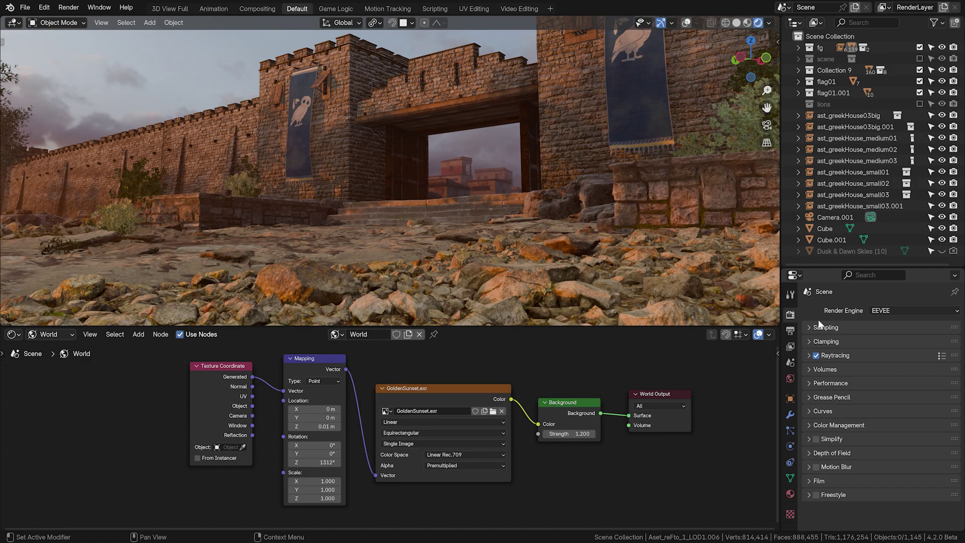
Step: In the compositor, insert a Glare node between Render Layers and Composite
click(18, 337)
click(30, 401)
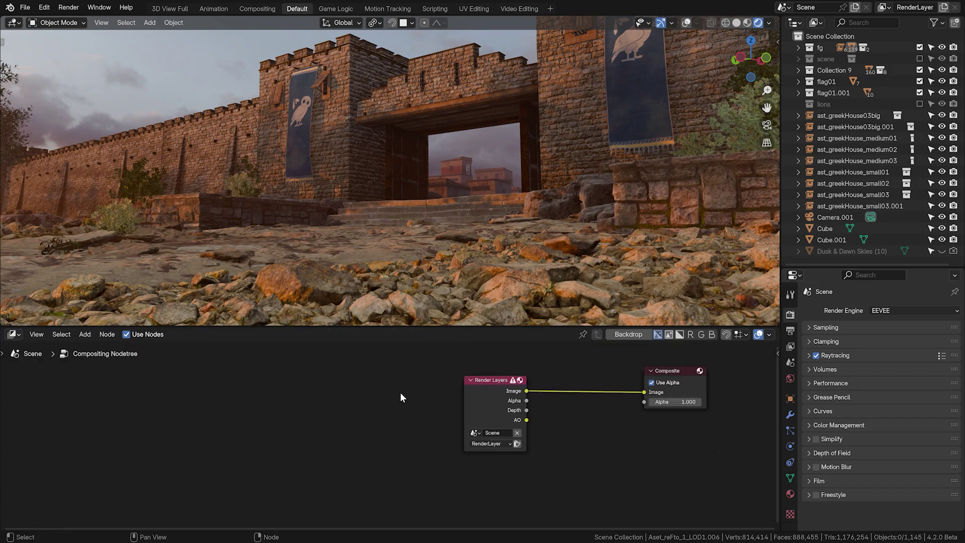
middle_drag(400, 396, 237, 405)
key(shift+a)
text(g)
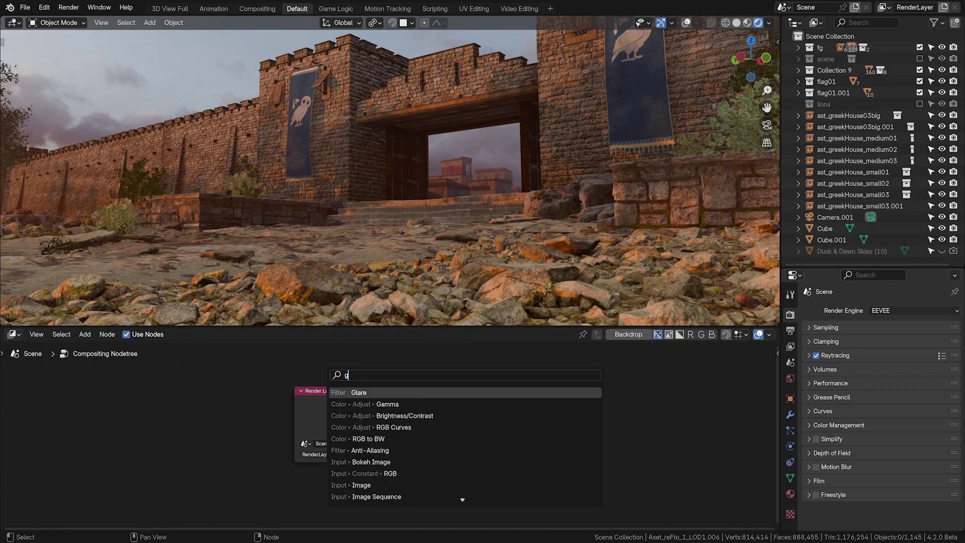
key(Return)
click(411, 376)
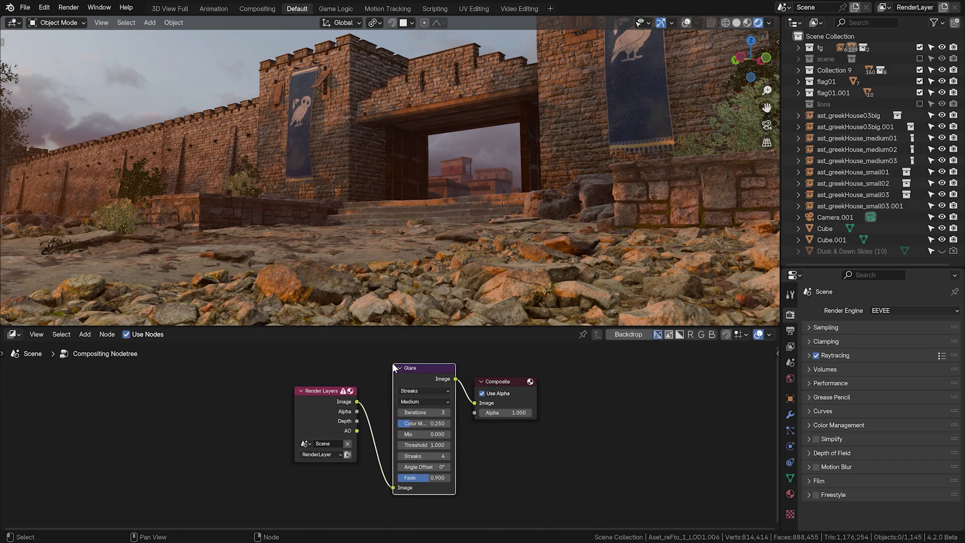
Step: Set the Glare node type to Bloom with a 0.350 threshold
click(769, 23)
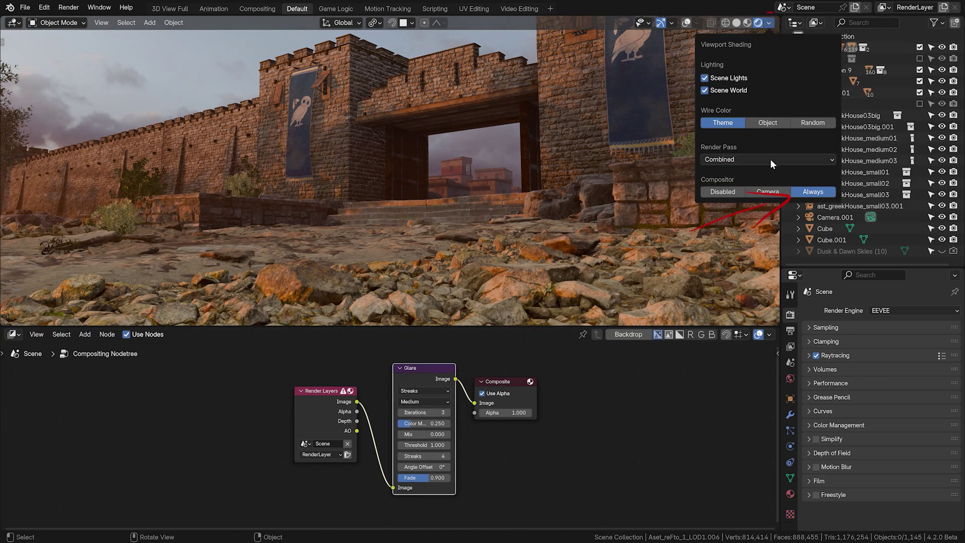
click(443, 392)
click(414, 412)
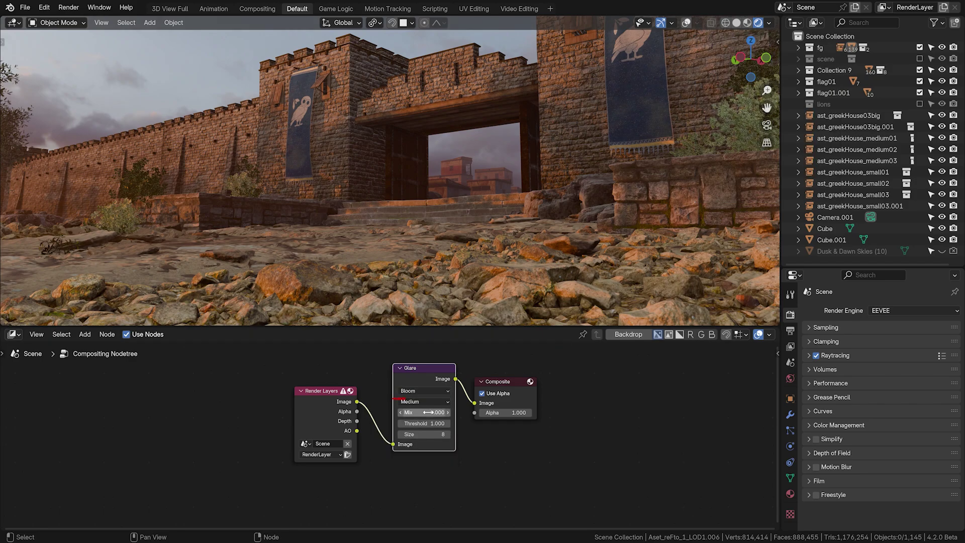
mouse_move(433, 424)
shift+mouse_down()
mouse_move(402, 424)
mouse_move(427, 423)
shift+mouse_up()
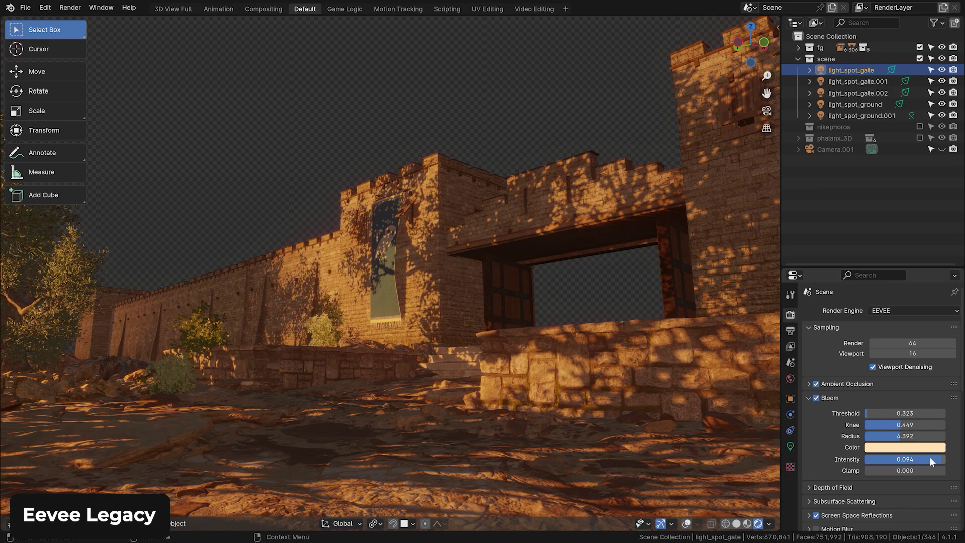
Step: Raise legacy Bloom intensity to 0.500, move the Composite node, and view Glare quality options
drag(929, 456, 879, 436)
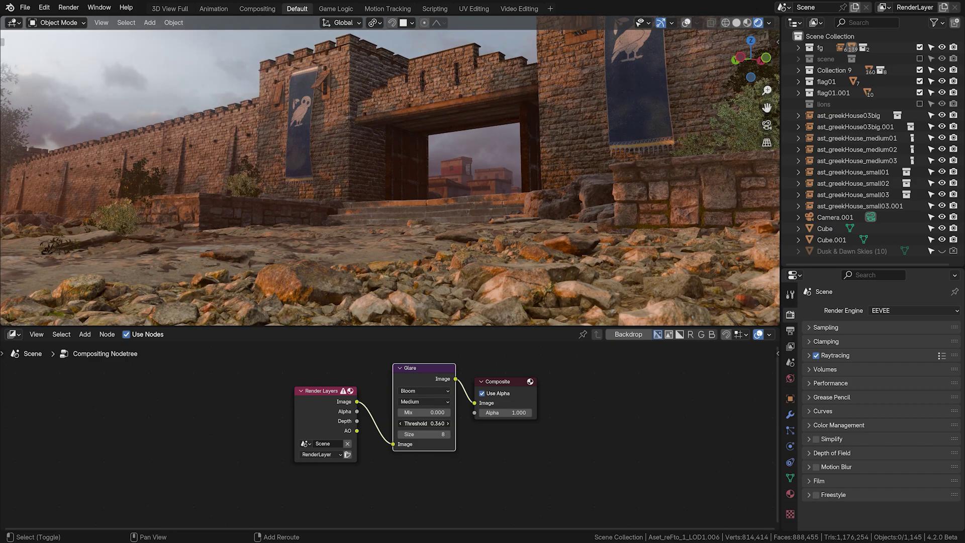
drag(506, 385, 521, 377)
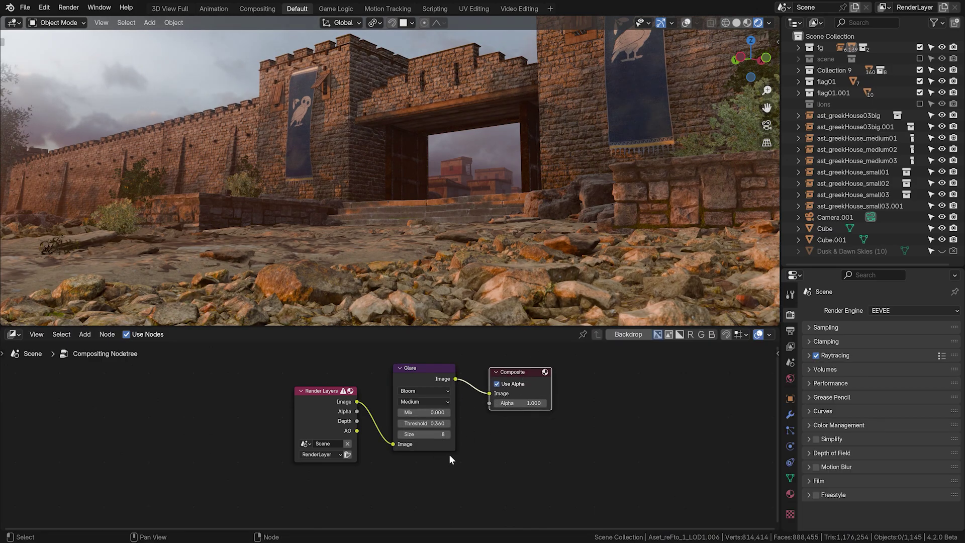
click(435, 401)
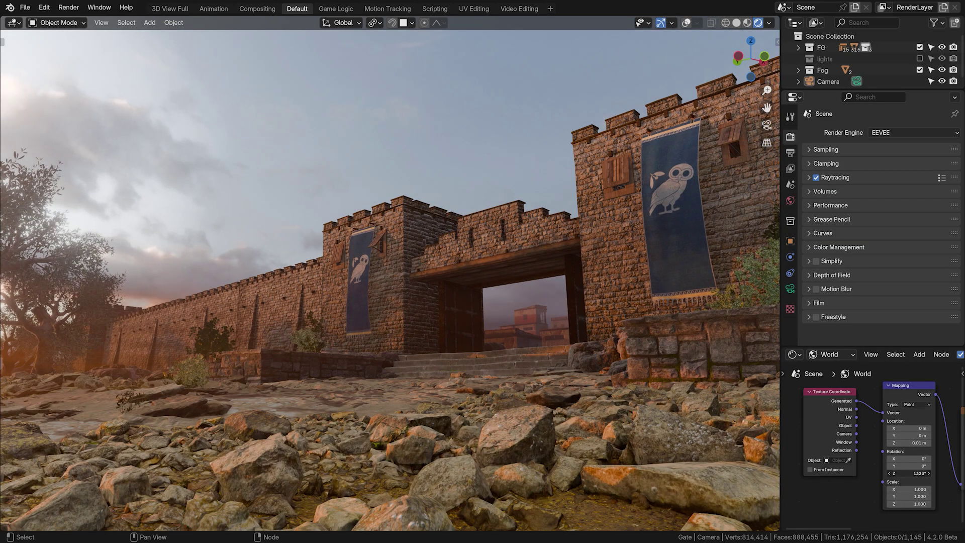
Step: Spin the sky via Mapping Rotation Z, then toggle Raytracing off and back on to compare
mouse_move(908, 473)
mouse_down()
mouse_move(872, 473)
mouse_move(901, 472)
mouse_up()
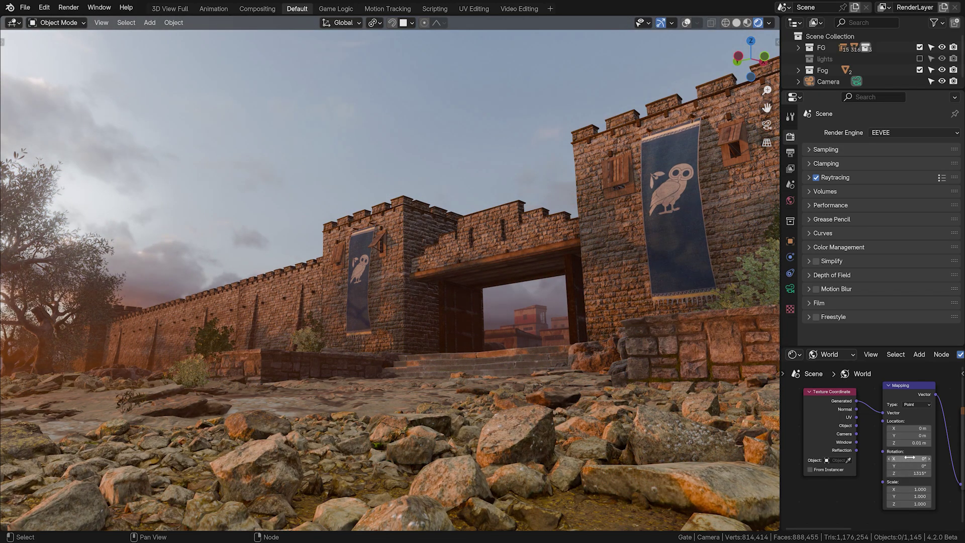
click(816, 177)
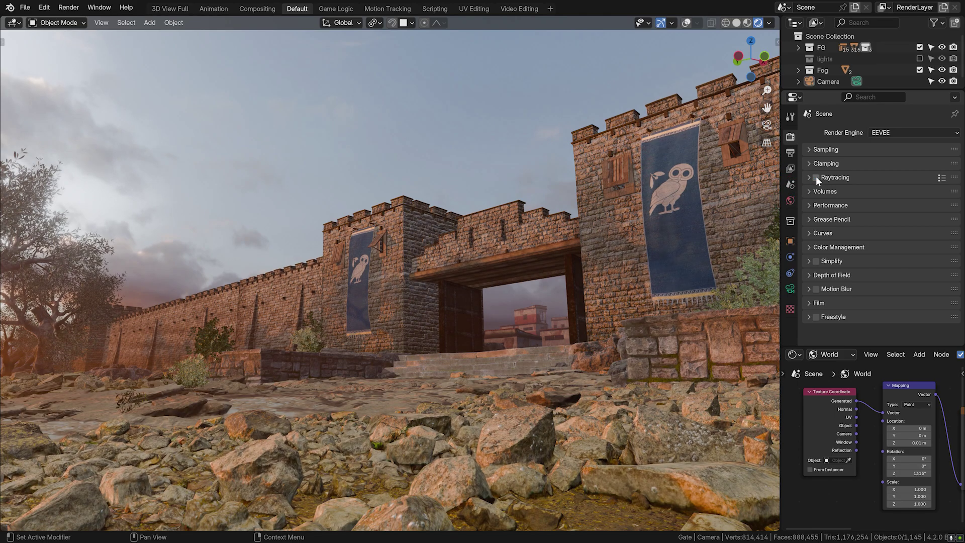
click(816, 177)
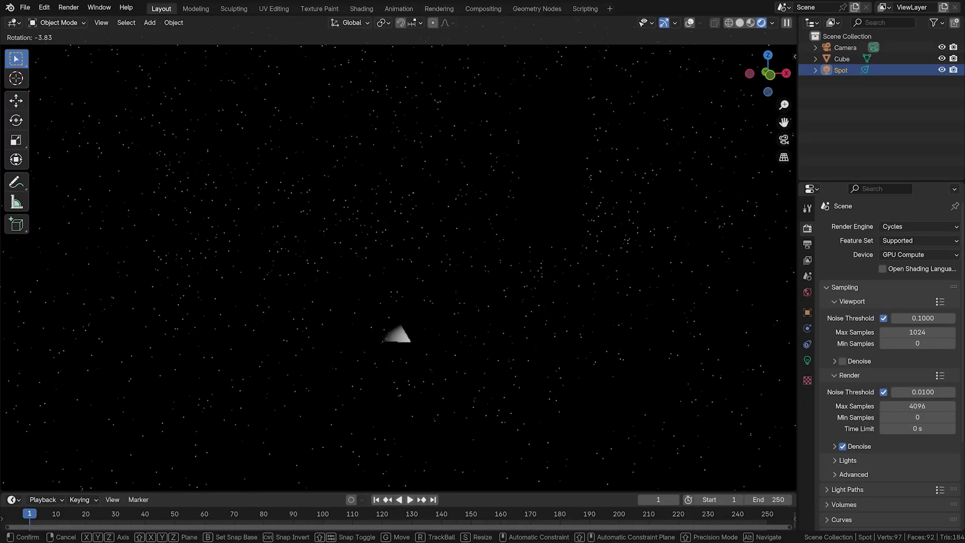
Step: Confirm the spotlight's new rotation and orbit around the cube and spotlight
click(477, 140)
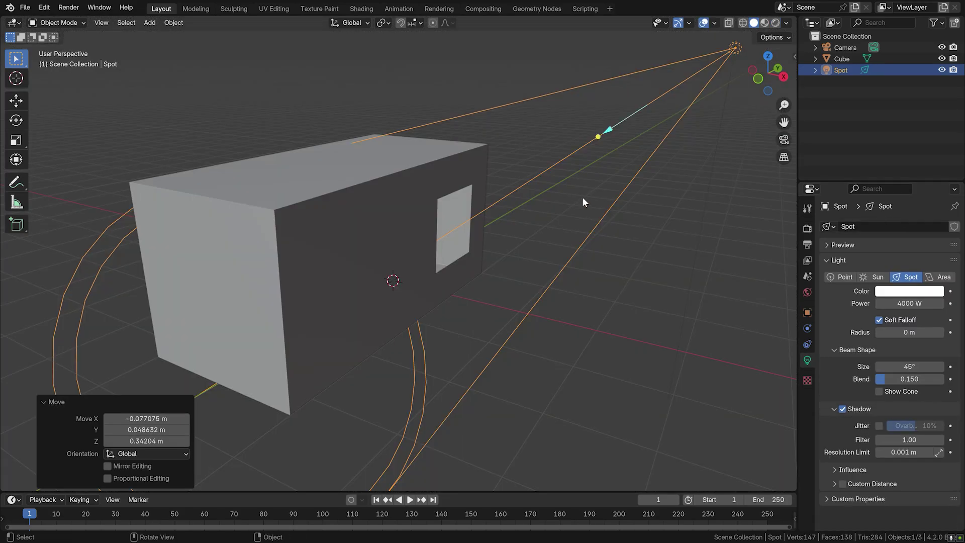
middle_drag(583, 197, 547, 201)
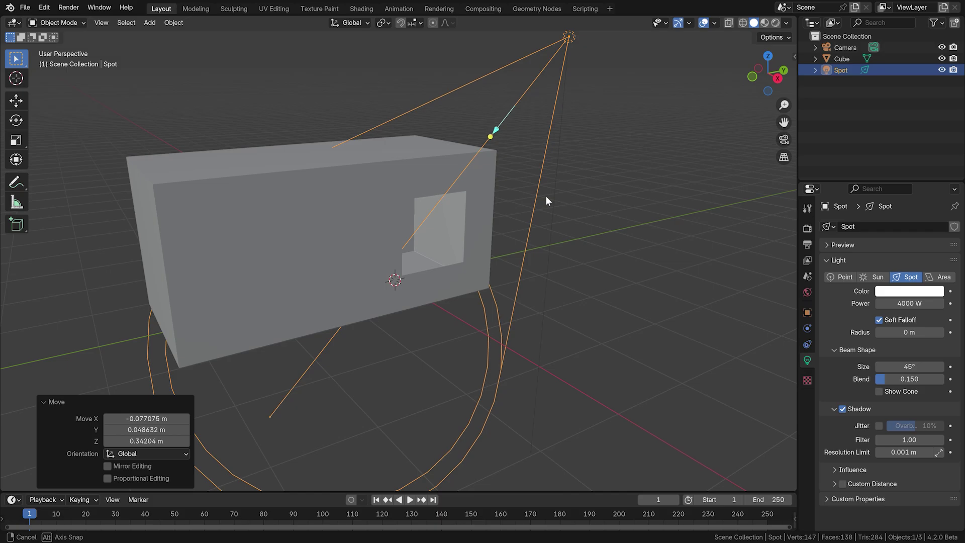
middle_drag(546, 200, 580, 238)
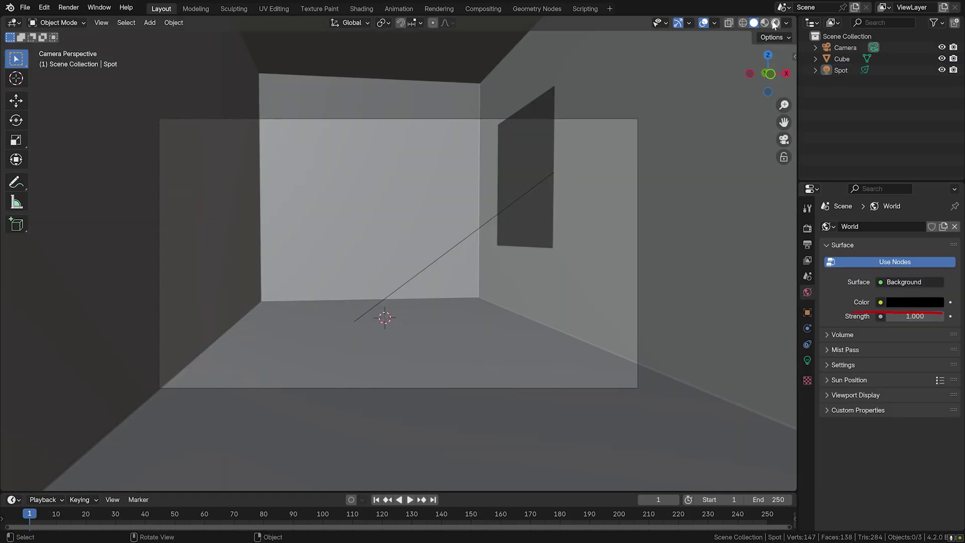
Step: Switch to Rendered shading with overlays hidden and collapse Sampling in Render settings
click(774, 23)
click(840, 70)
key(shift+alt+z)
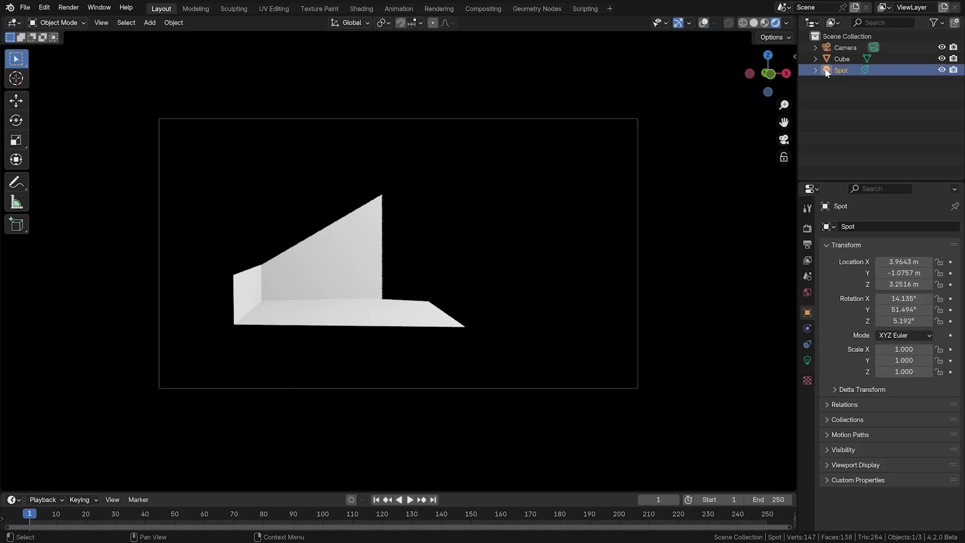
click(808, 228)
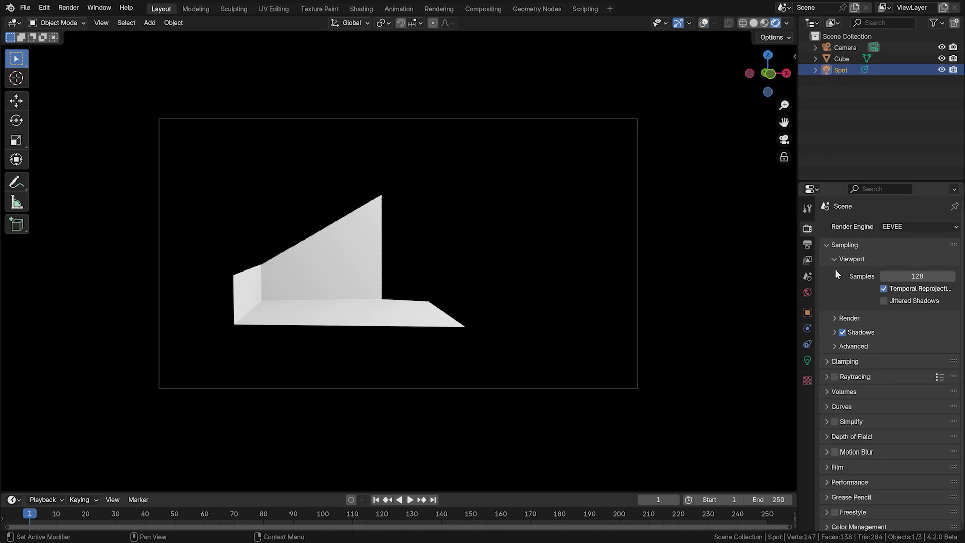
click(849, 245)
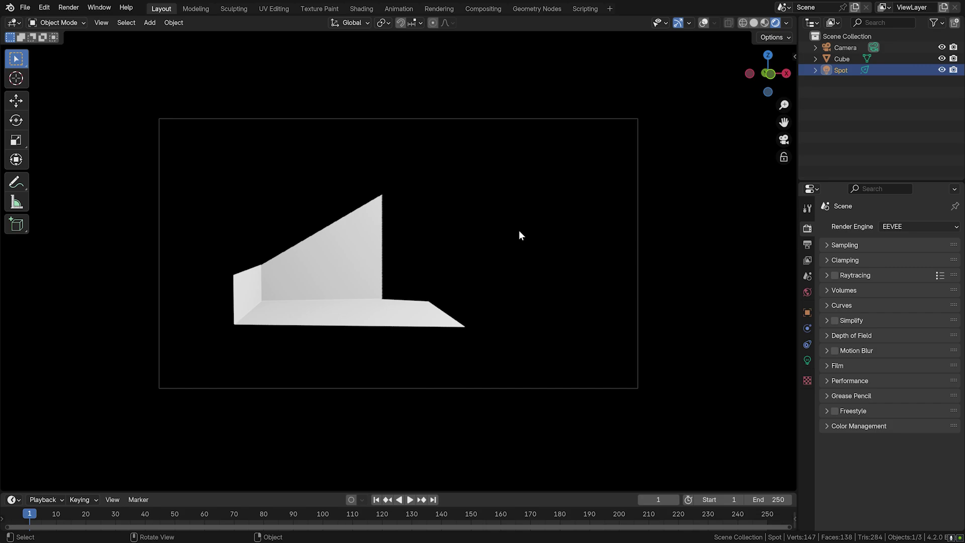
key(shift+a)
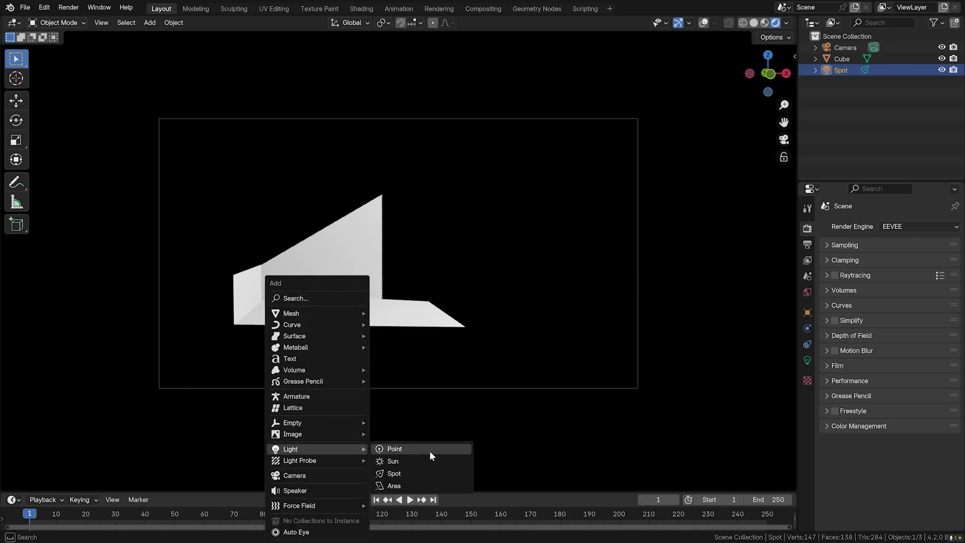
Step: Add a point light to the room, reposition it, then delete it
click(423, 450)
key(g)
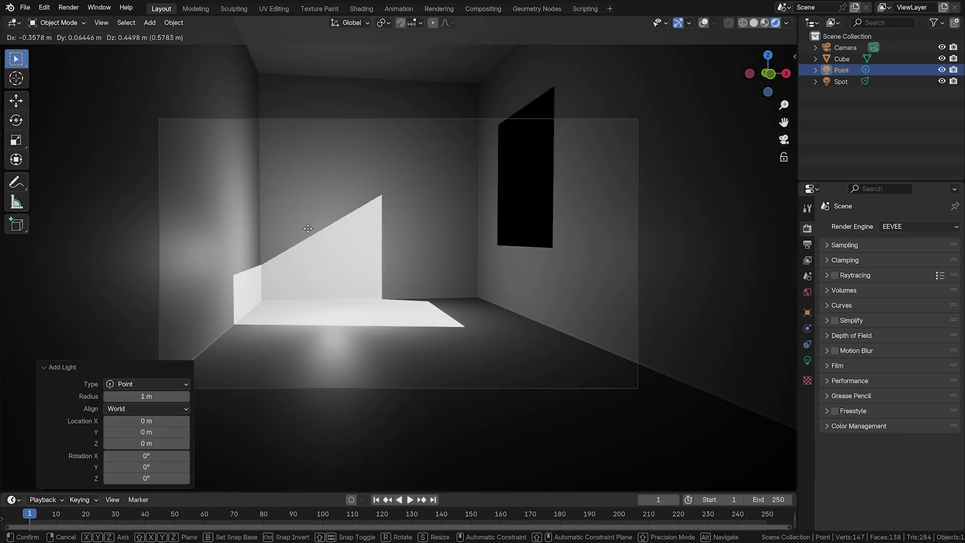
click(332, 231)
key(Delete)
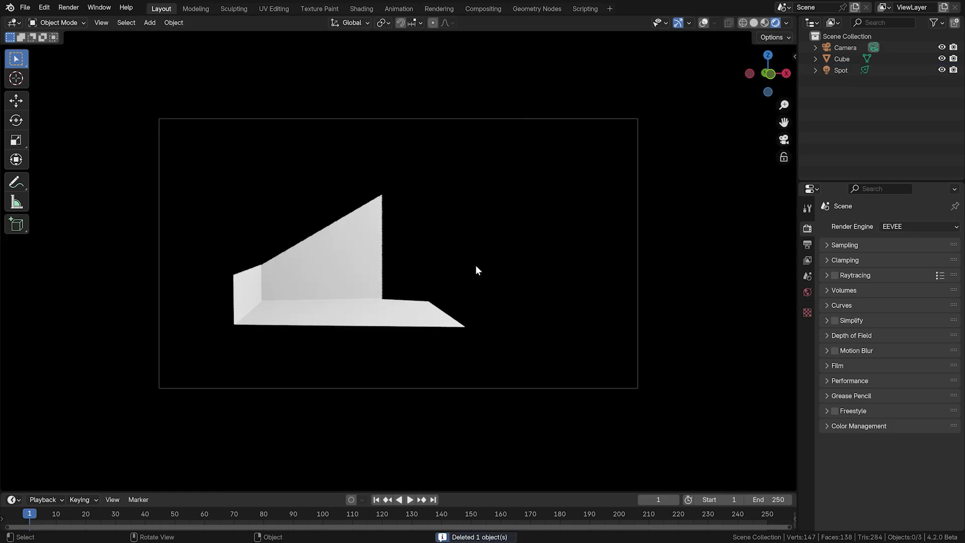
Step: Turn on Raytracing and rotate the Spot light to aim at the floor
click(832, 274)
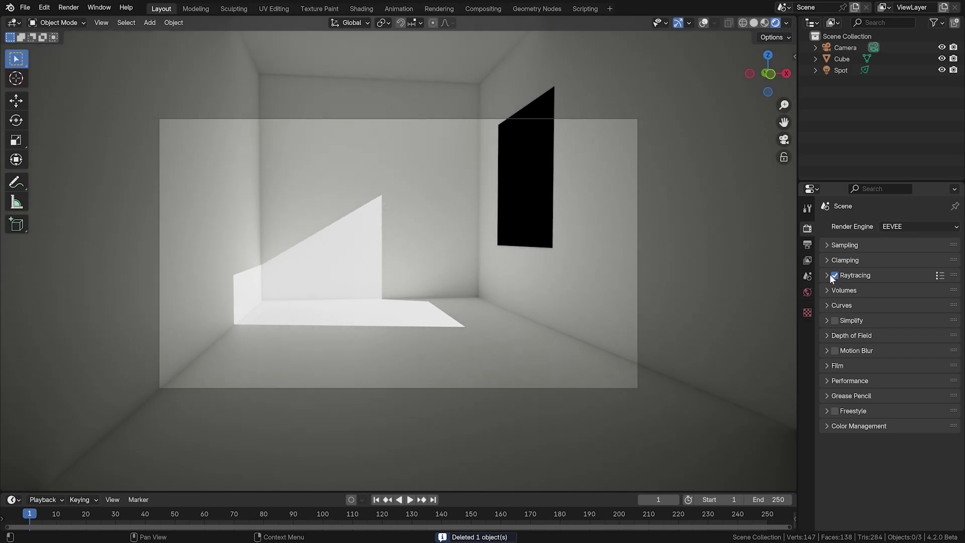
click(841, 70)
key(r)
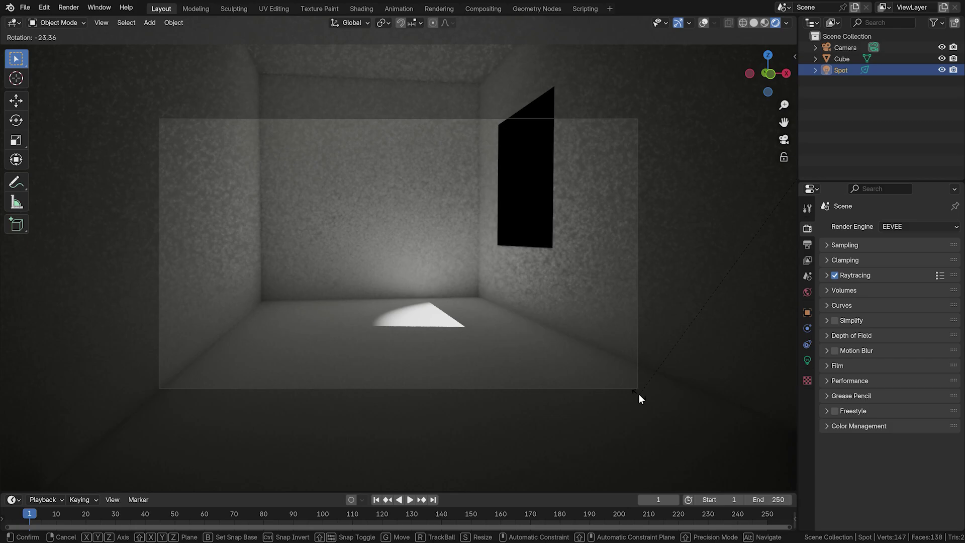
click(639, 397)
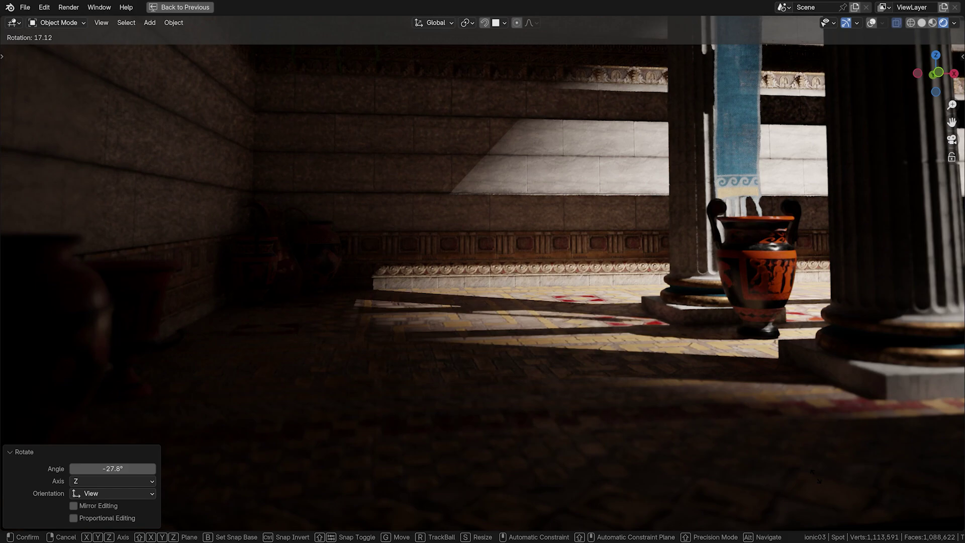
Step: Confirm the spotlight angle, raise Fast GI approximation steps from 8 to 15, then start rotating the spot
click(435, 442)
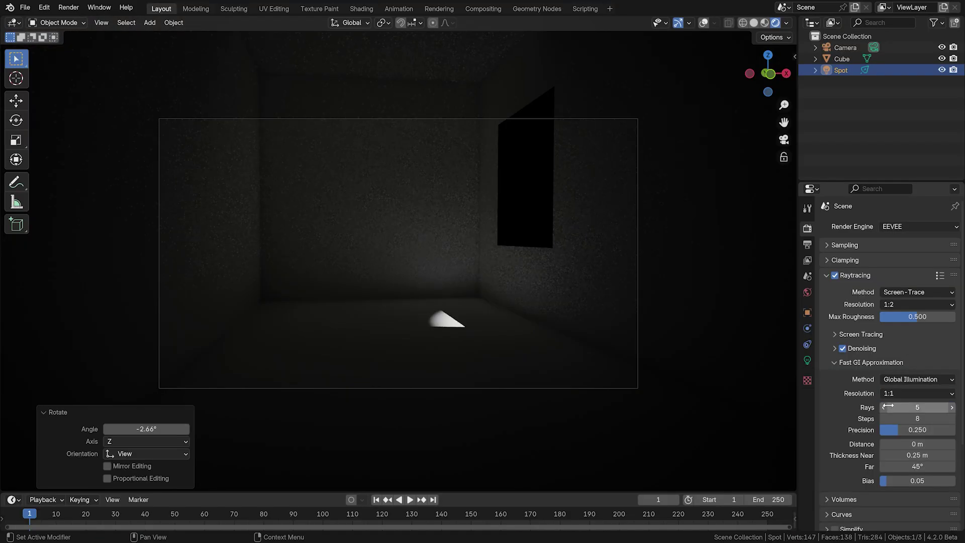
click(951, 419)
click(952, 419)
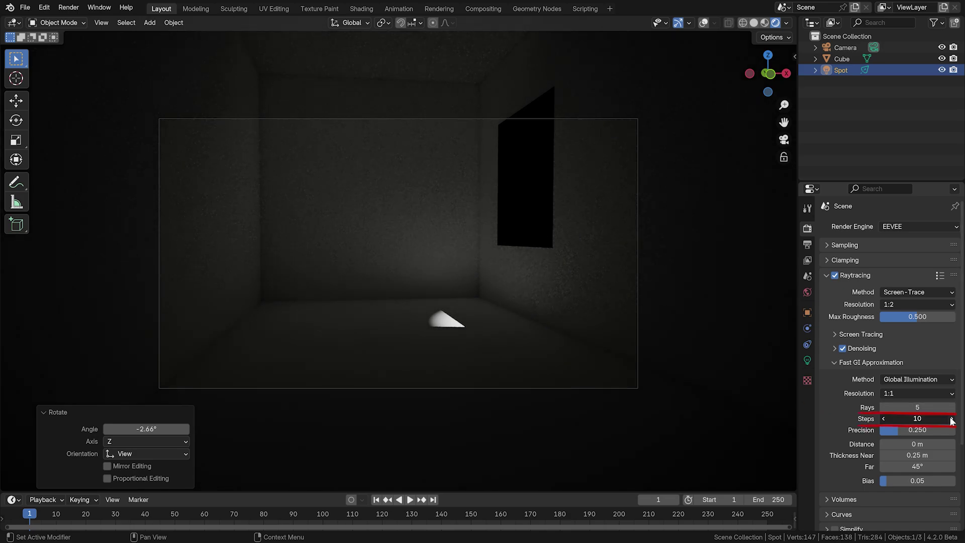
click(951, 419)
click(951, 418)
click(951, 418)
click(951, 418)
click(951, 418)
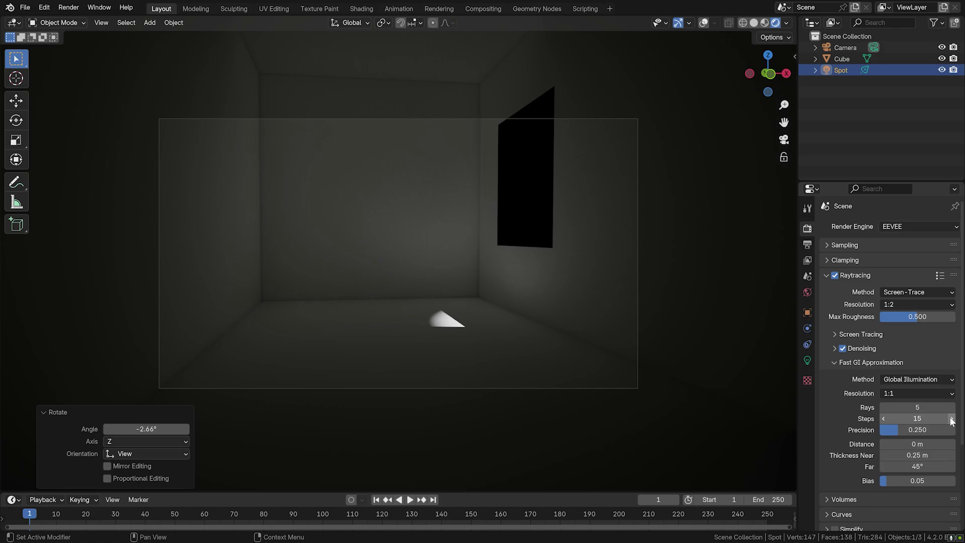
middle_drag(553, 227, 538, 225)
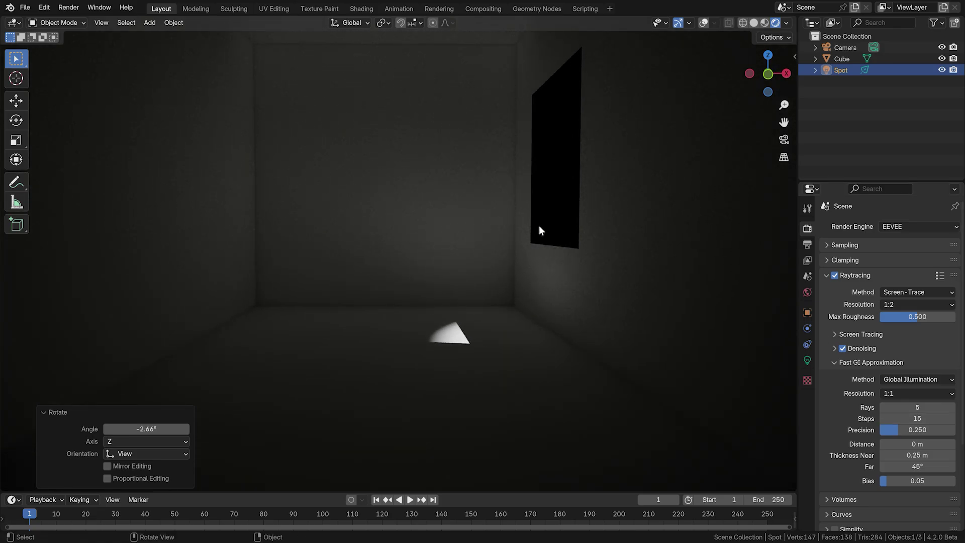
key(r)
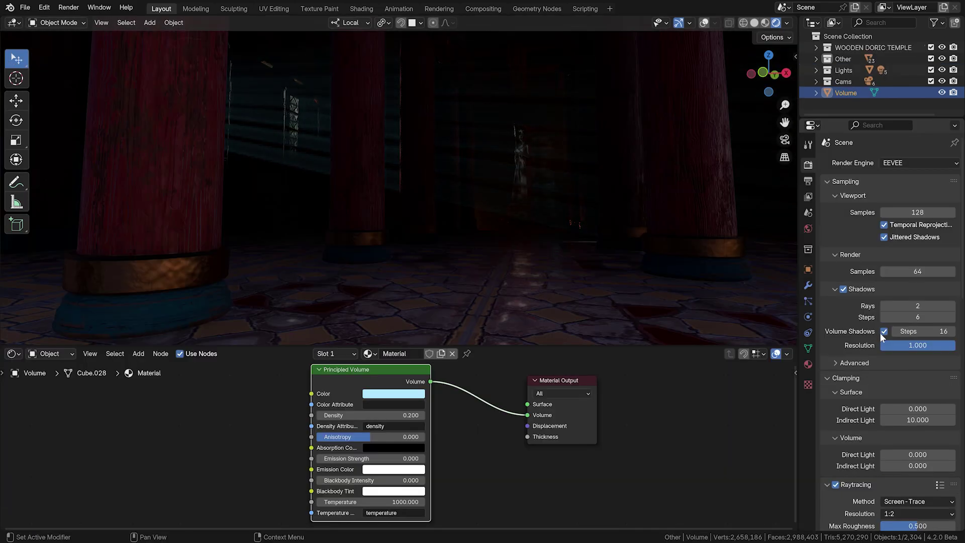
Step: Turn off volume shadows, lower the Principled Volume density to 0.100, then re-enable volume shadows
click(884, 331)
drag(392, 415, 342, 415)
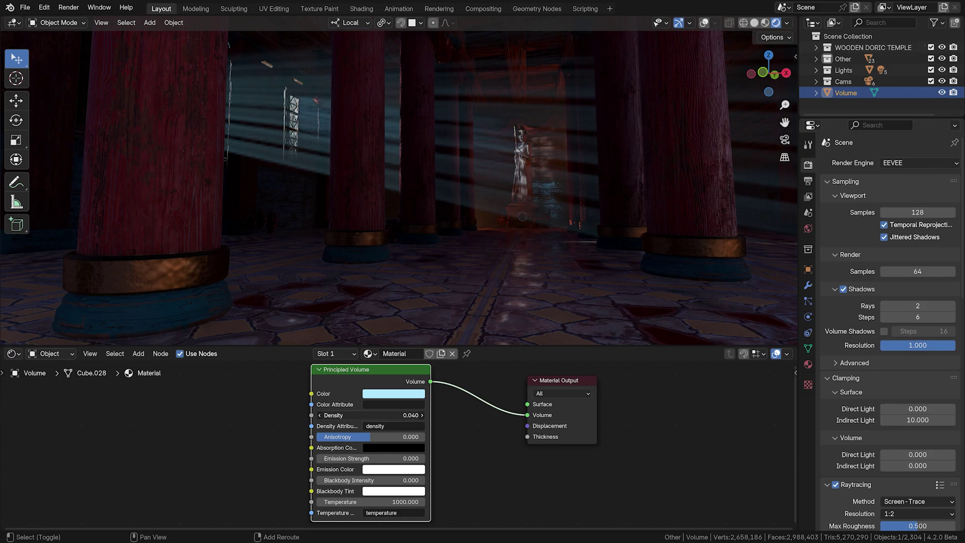
click(884, 330)
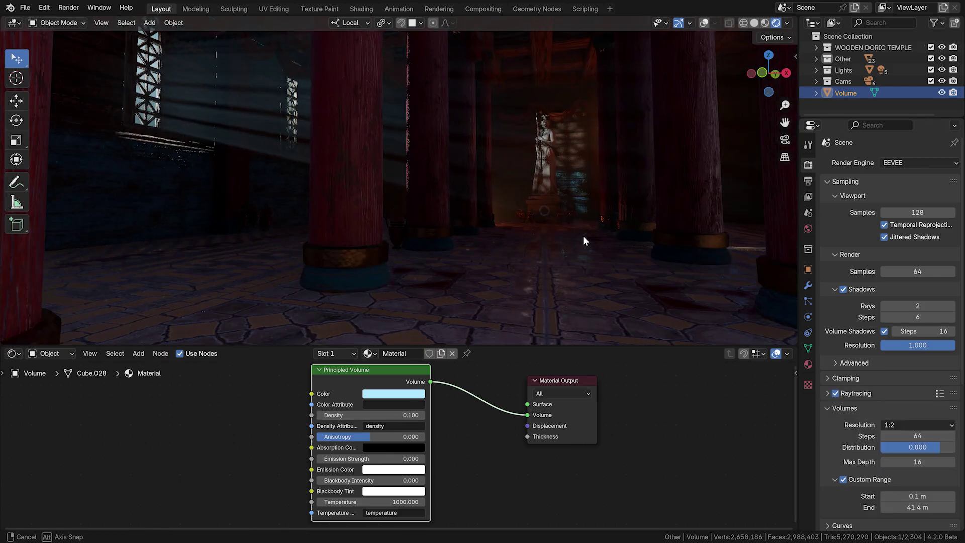
middle_drag(583, 235, 565, 260)
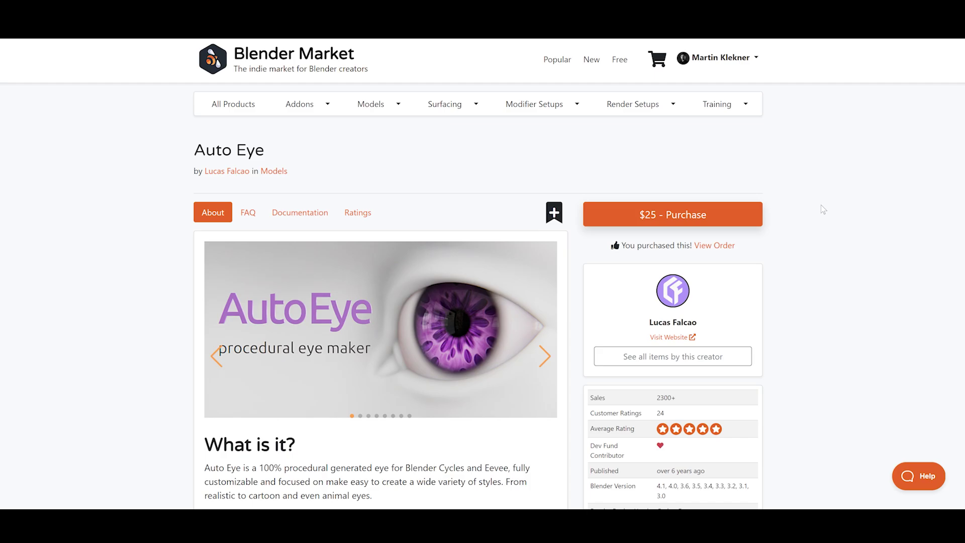
Step: Look over the Auto Eye product page and enable Refraction in Blender
scroll(822, 207, down, 6)
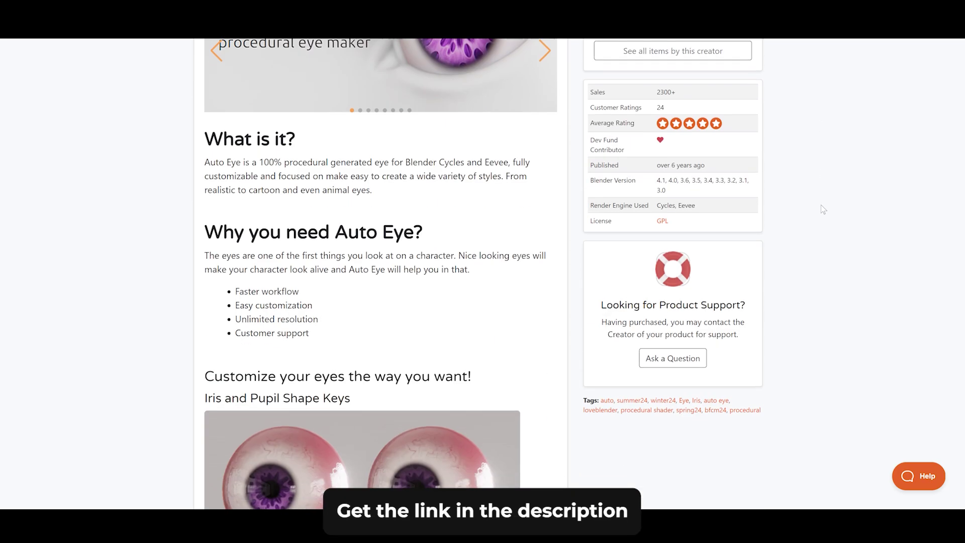
scroll(822, 208, down, 3)
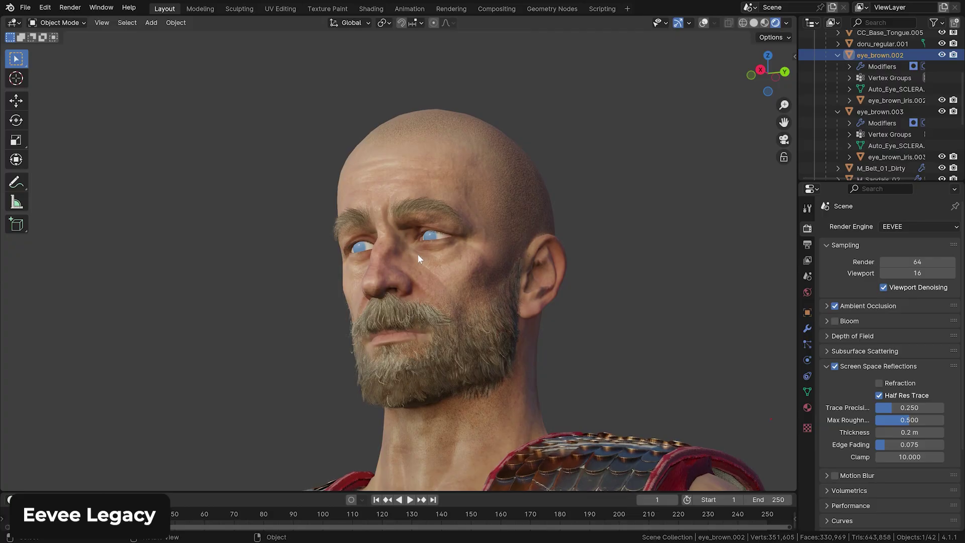
click(878, 383)
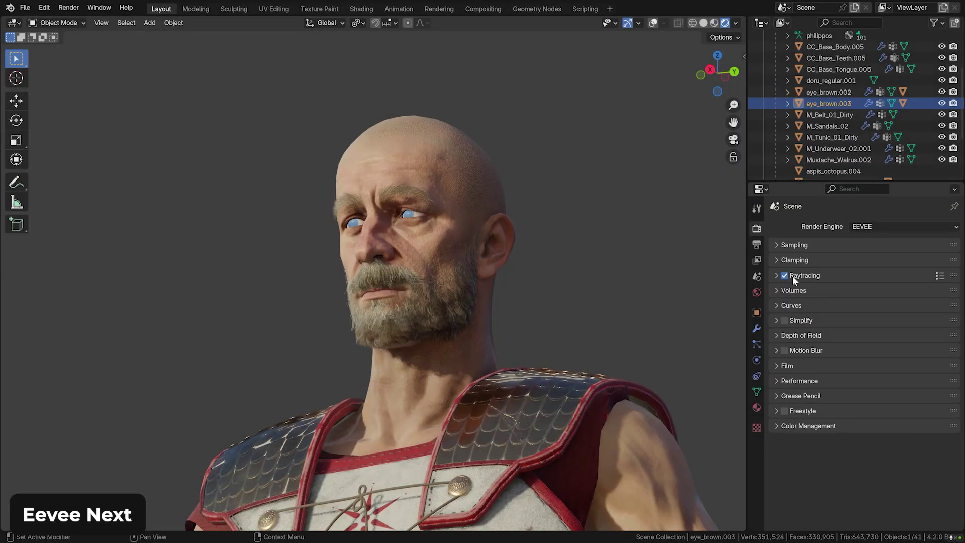
Step: Show the raytracing settings and highlight the migration note about the Thickness socket
click(775, 275)
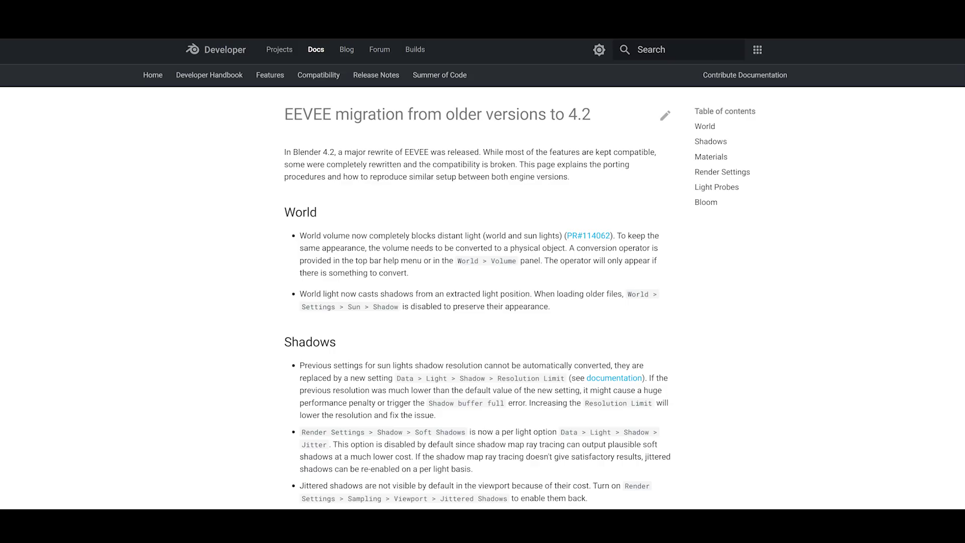
scroll(906, 306, down, 20)
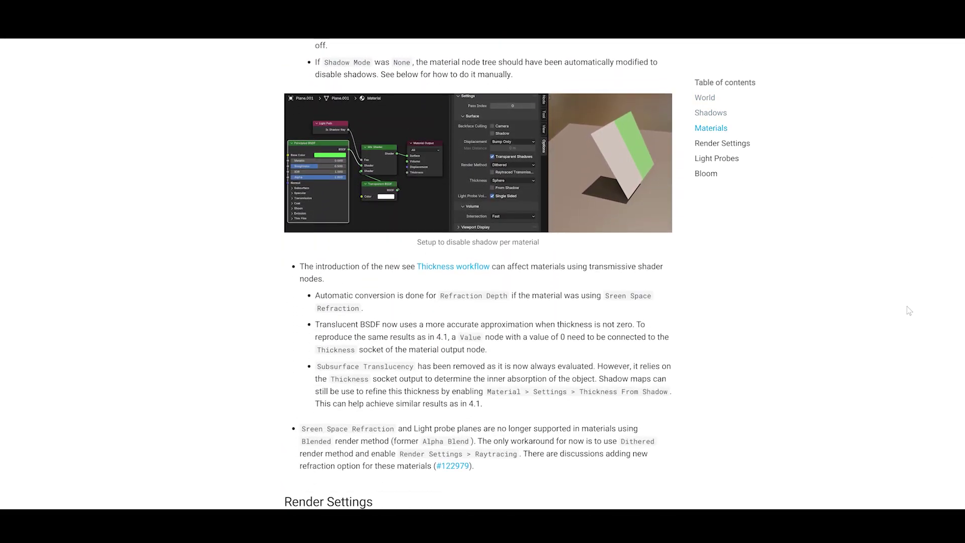
drag(529, 335, 516, 354)
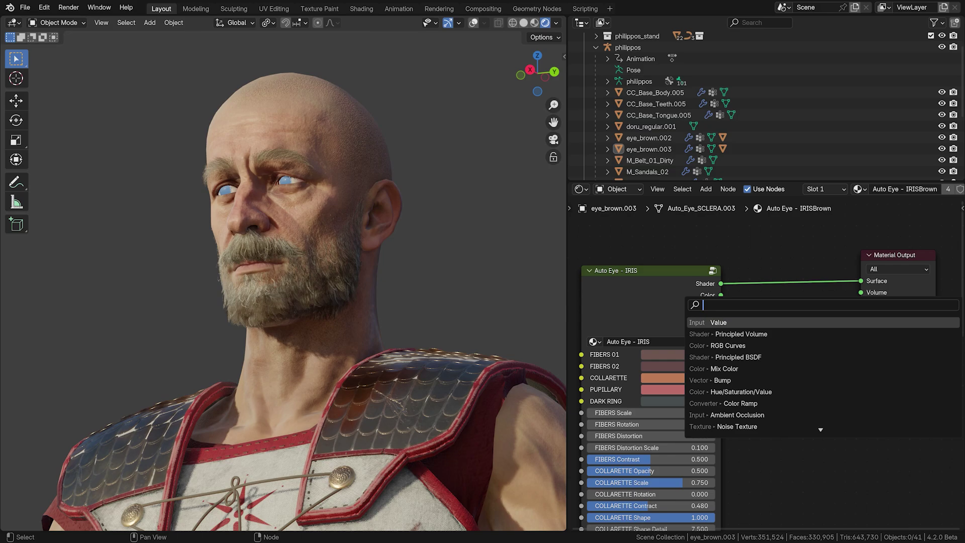
Step: Add a Value node and link its output to the Material Output's Thickness socket
key(Return)
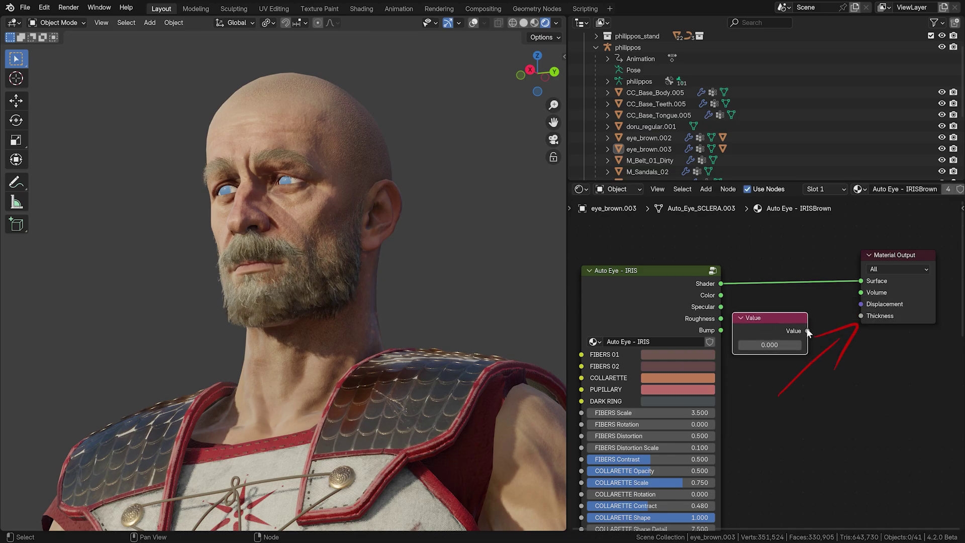
drag(806, 330, 861, 316)
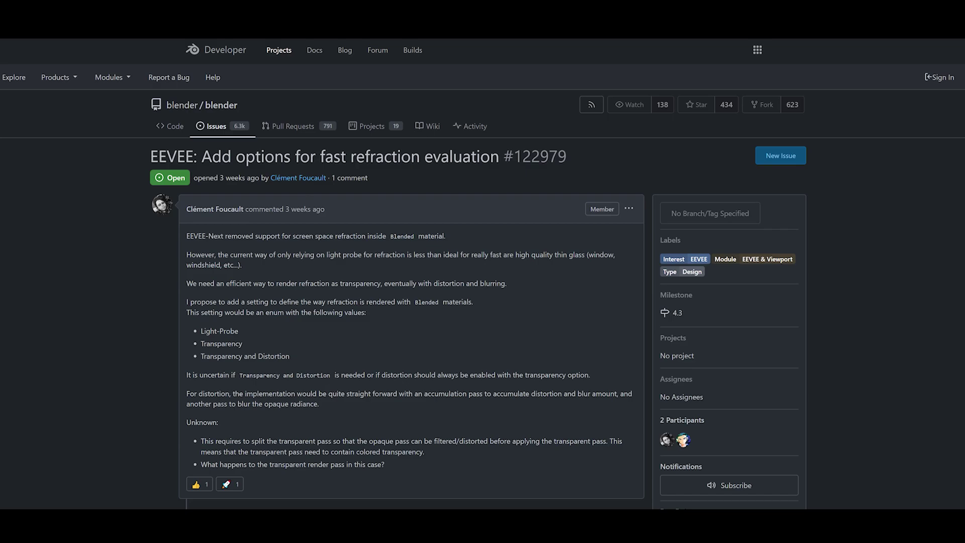
Step: Scroll through the comments and timeline of issue #122979 on fast refraction evaluation
scroll(482, 273, down, 6)
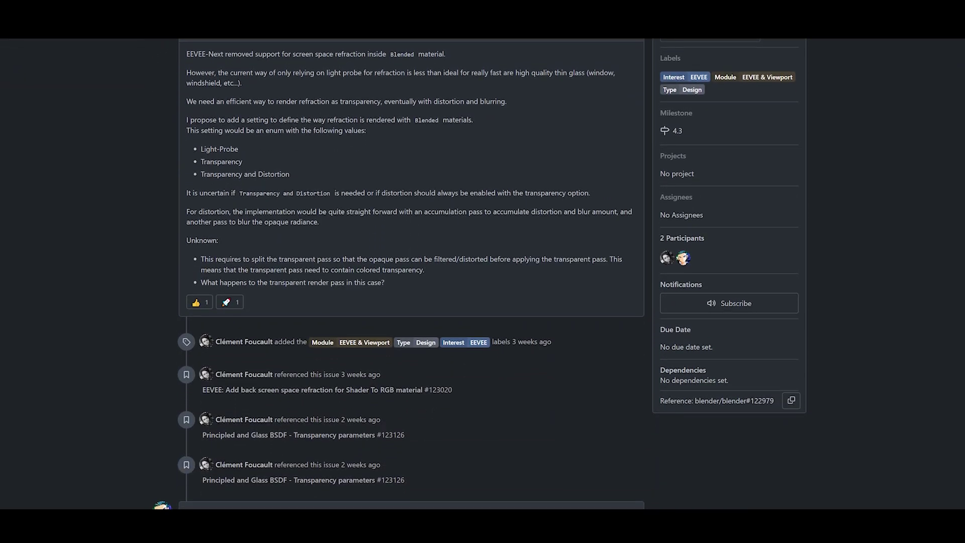
scroll(411, 273, down, 6)
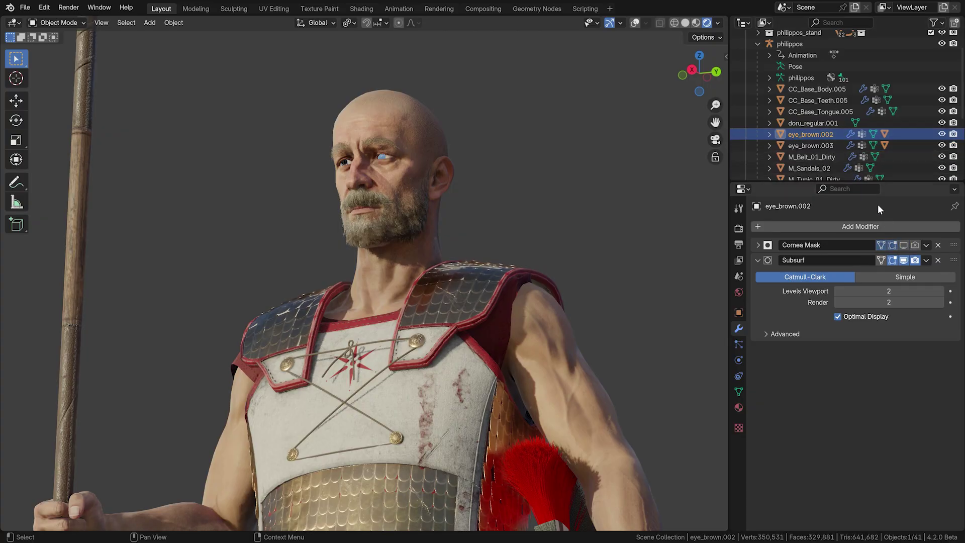
Step: Enable the Cornea Mask modifier on eye_brown.002 and zoom out to the whole soldier
click(903, 245)
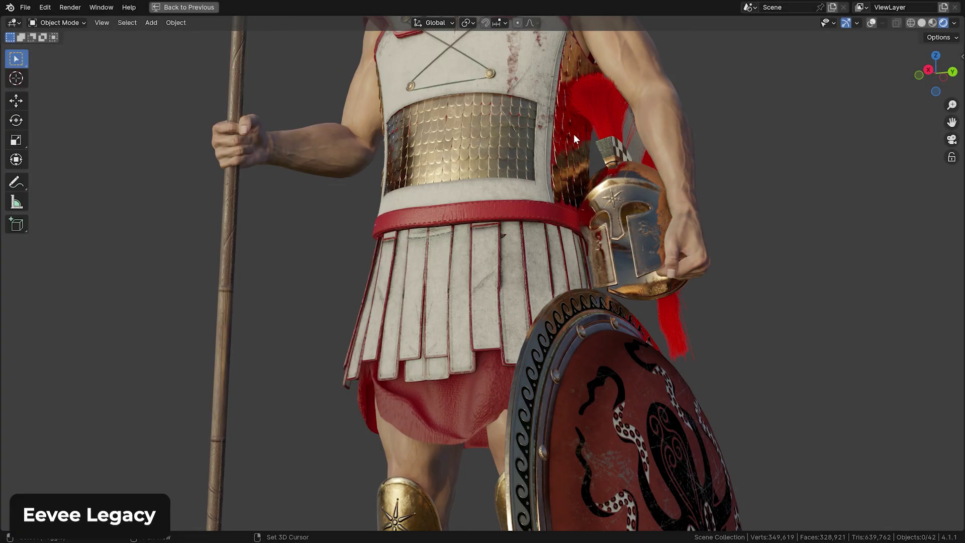
middle_drag(574, 133, 575, 321)
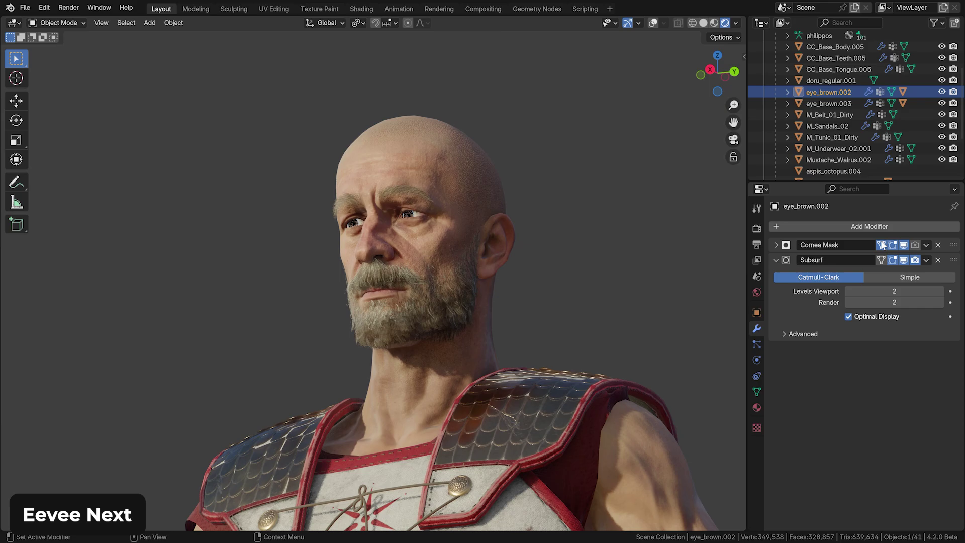
ctrl+middle_drag(566, 280, 523, 155)
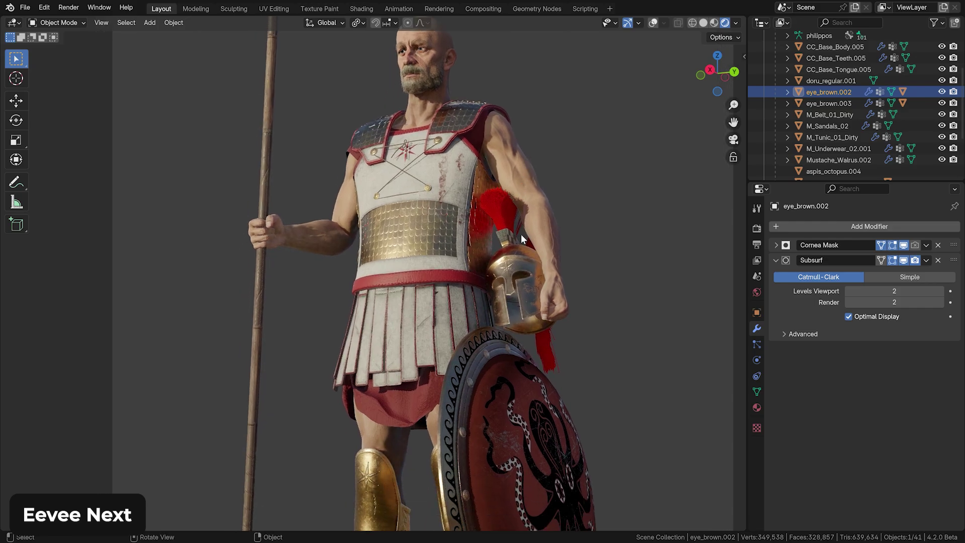
Step: Toggle Raytracing in Render Properties repeatedly to compare the lighting, leaving it on
click(756, 229)
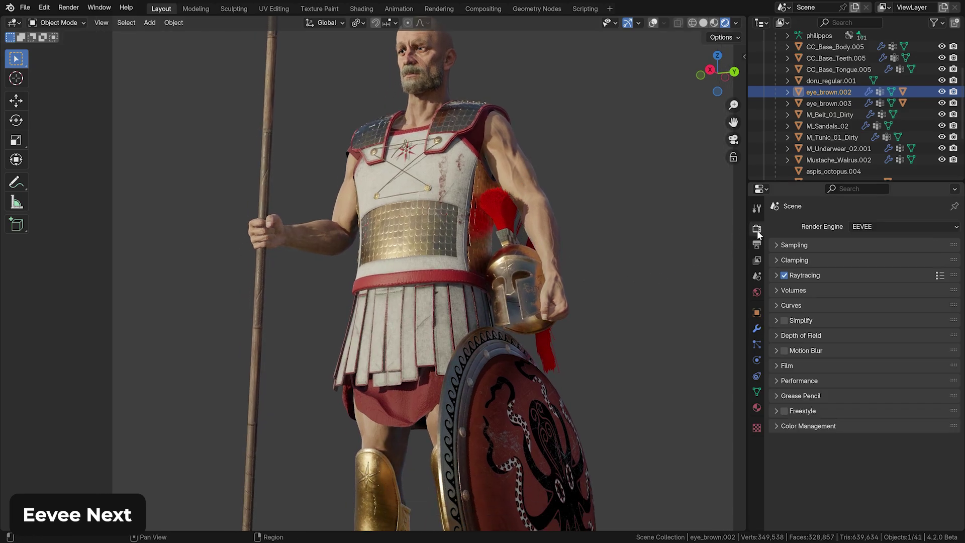
click(784, 276)
click(784, 276)
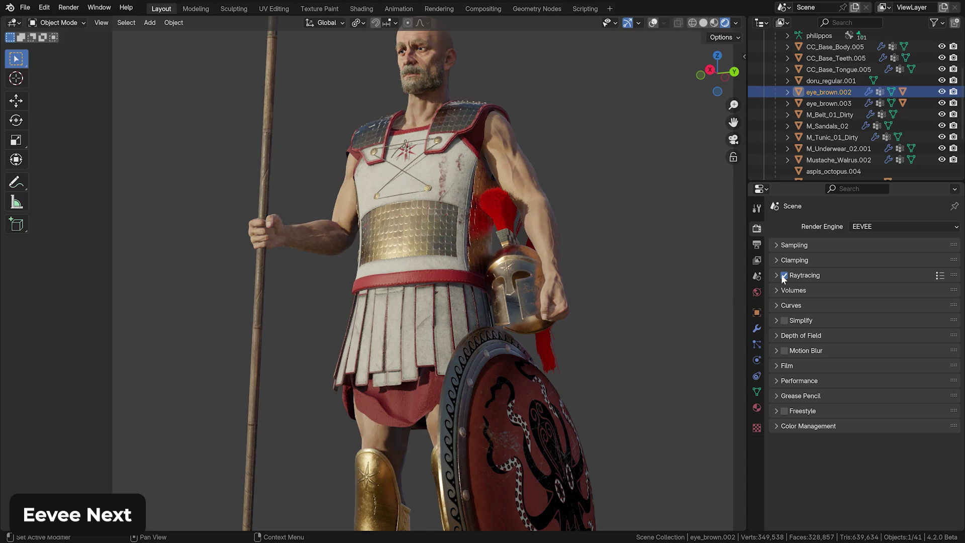
click(783, 275)
click(783, 275)
click(783, 276)
click(783, 275)
click(783, 276)
click(783, 276)
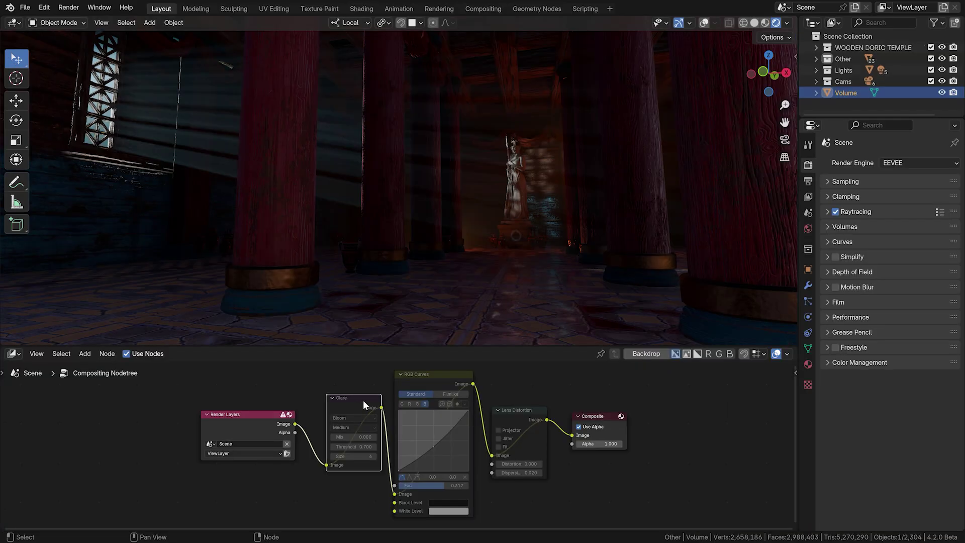
Step: Unmute the Lens Distortion node in the temple compositor
click(363, 400)
click(430, 378)
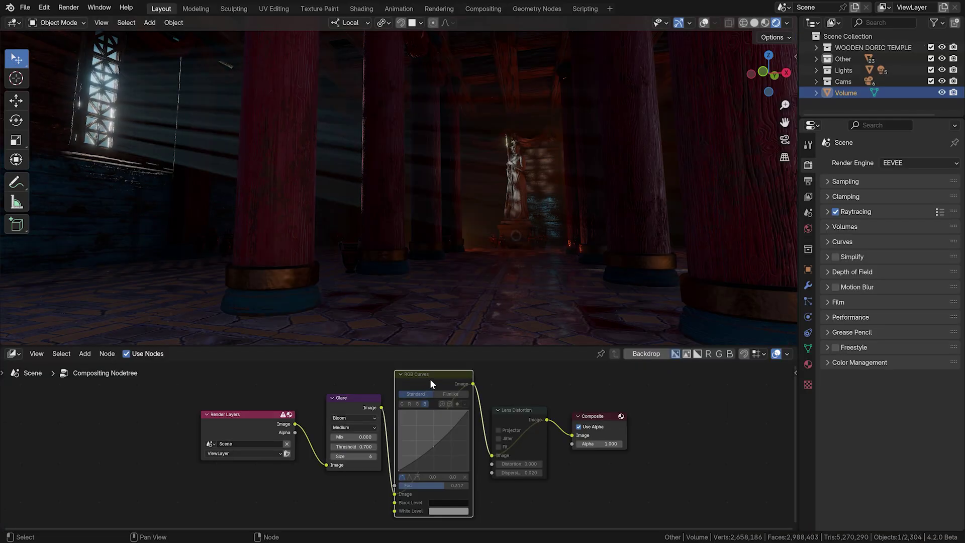
click(511, 409)
key(m)
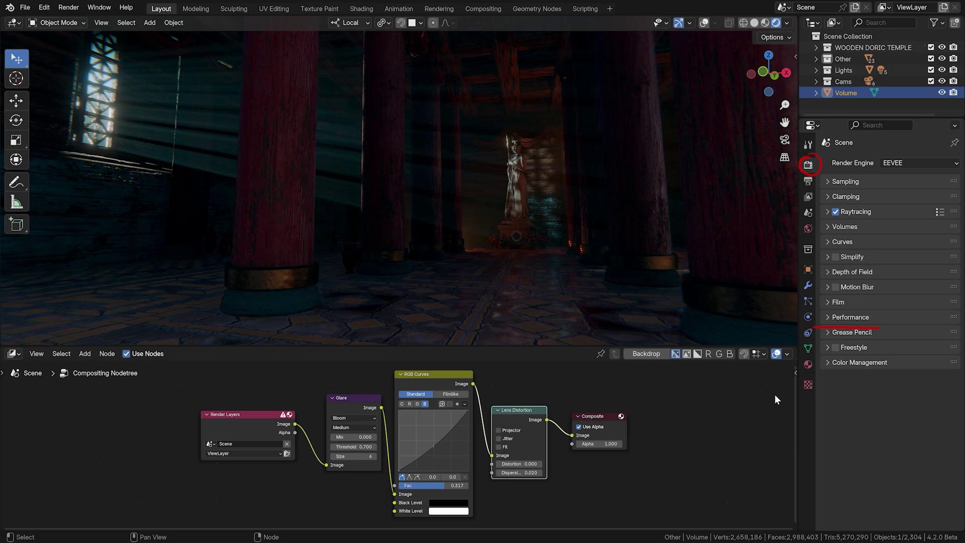
Step: Set the compositor Device to GPU under Render Properties > Performance
click(856, 316)
click(855, 380)
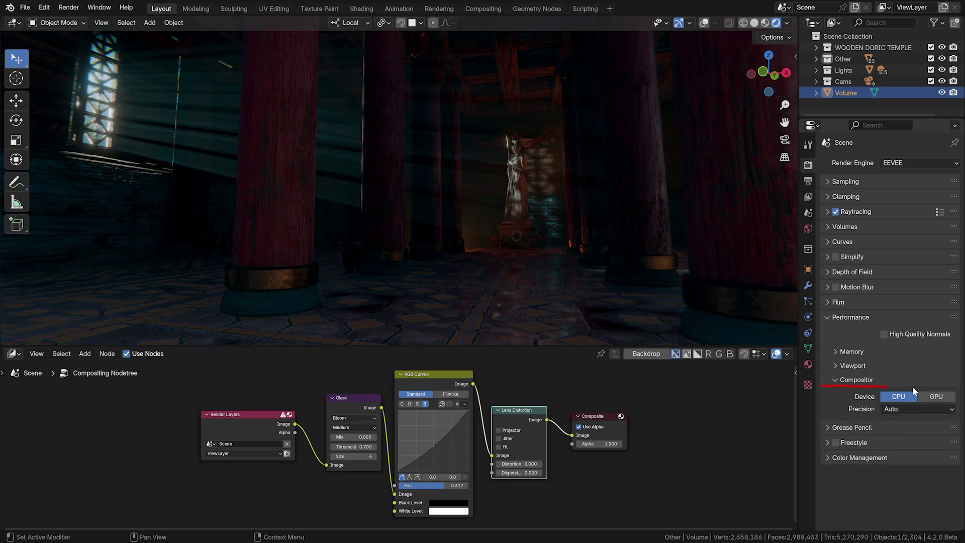
click(936, 397)
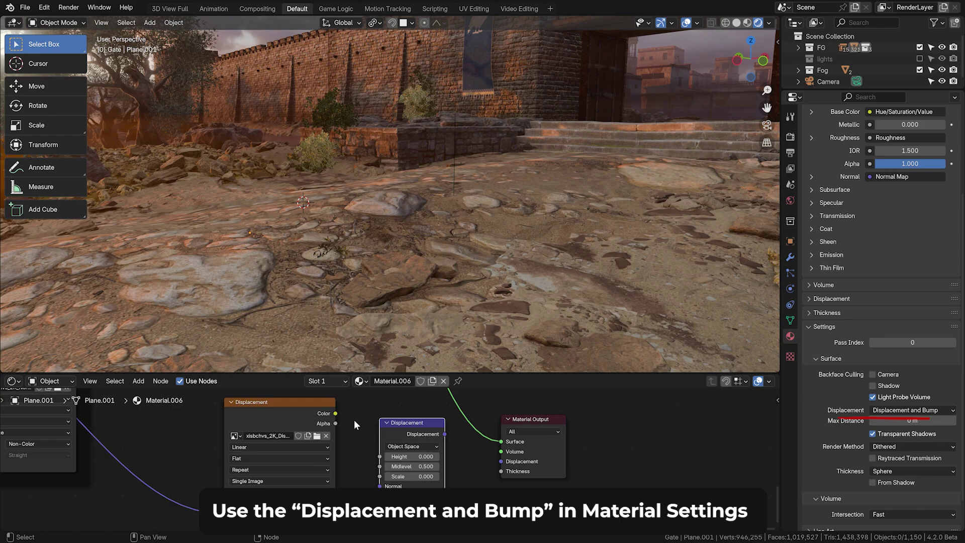
Step: Link the image texture's Color to Displacement Height and into Material Output, with scale 0.120
drag(335, 413, 380, 456)
drag(444, 434, 501, 461)
drag(403, 476, 408, 477)
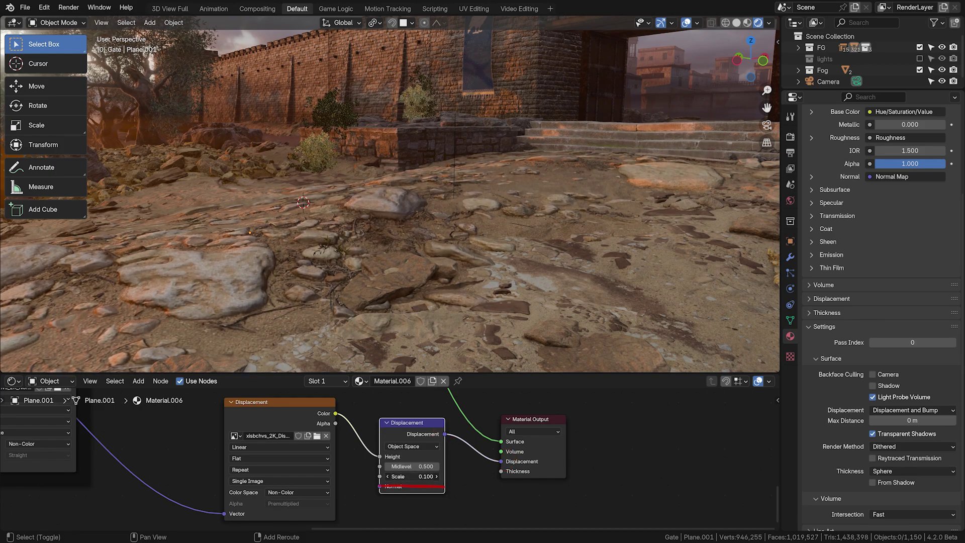
drag(408, 476, 417, 477)
middle_drag(442, 301, 490, 286)
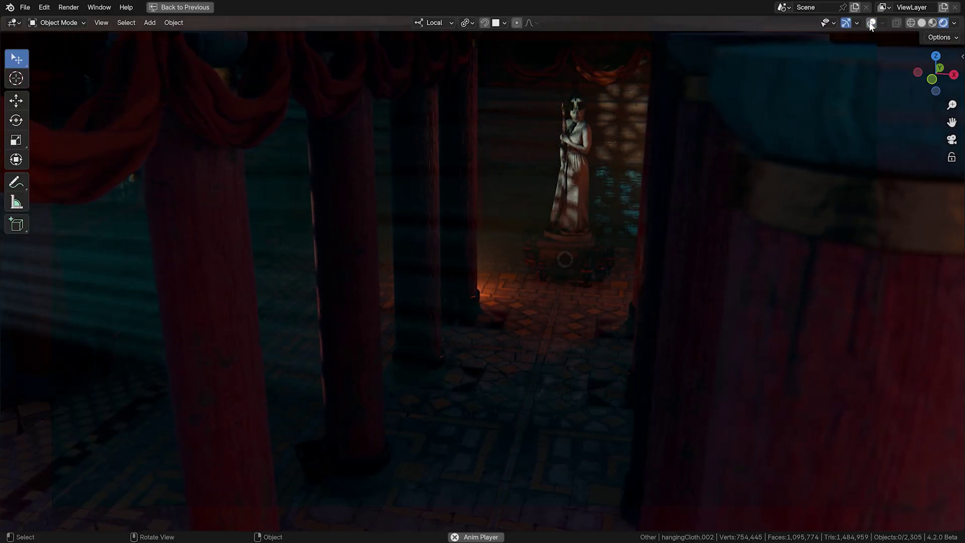
Step: Walk through the temple toward the statue with overlays on, then add a Value node to the eye material
click(871, 23)
key(shift+grave)
key(s)
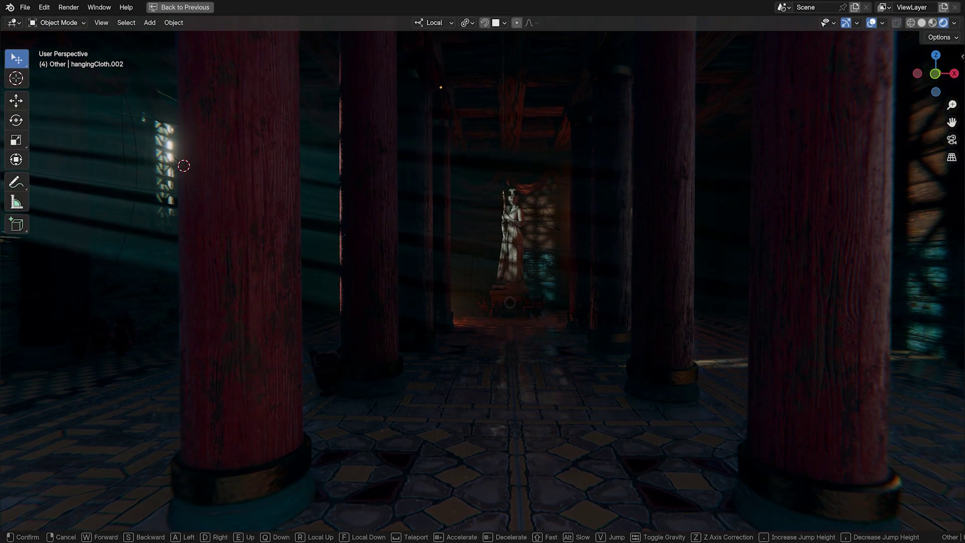
key(w)
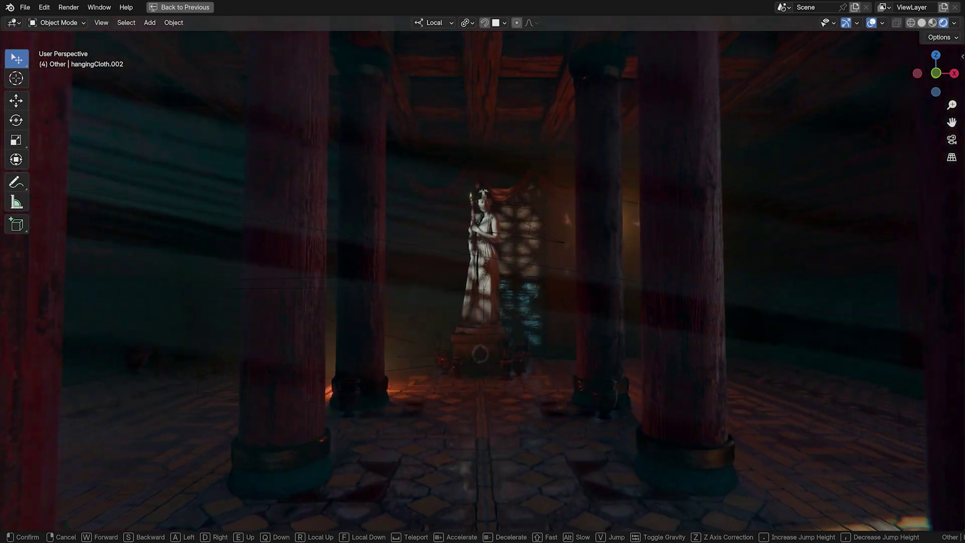
click(673, 237)
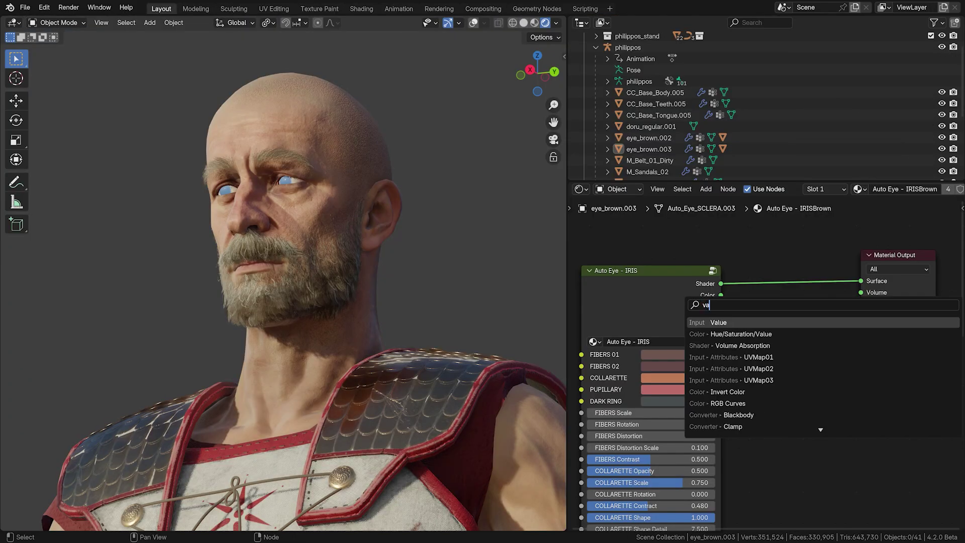
click(784, 322)
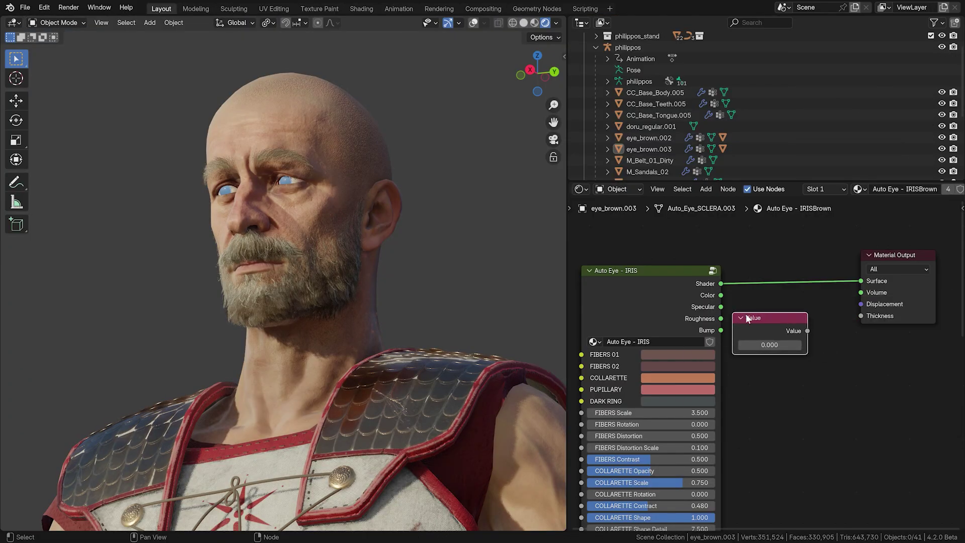